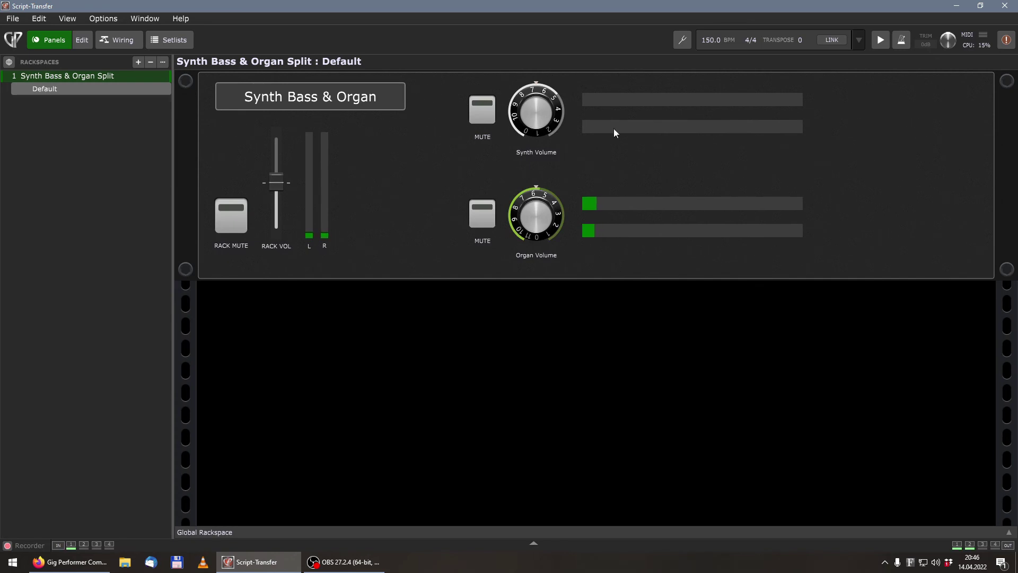
Import the rackspace file B3V2_Organ_new.rackspace into the gig
left_click(11, 18)
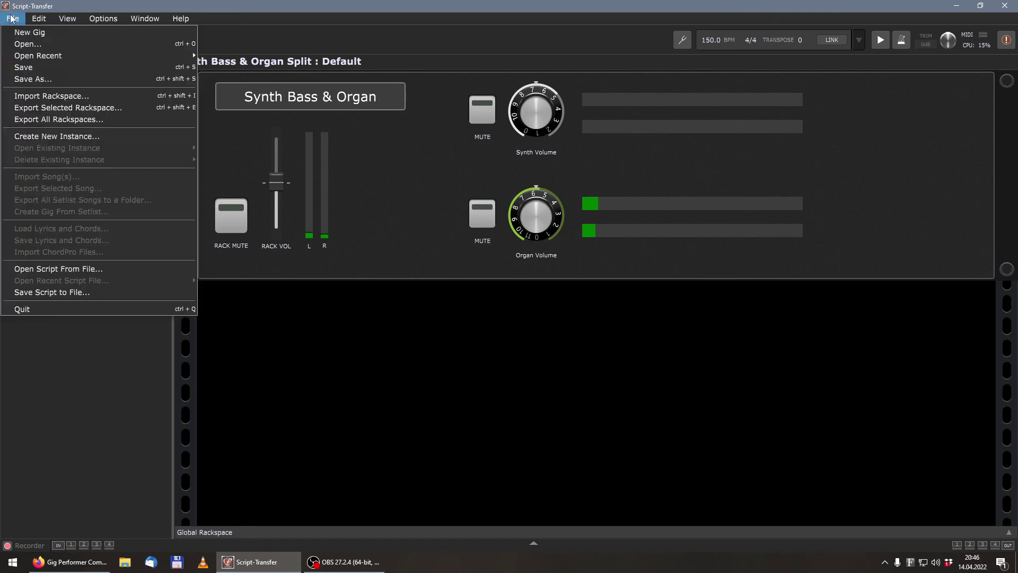
left_click(52, 96)
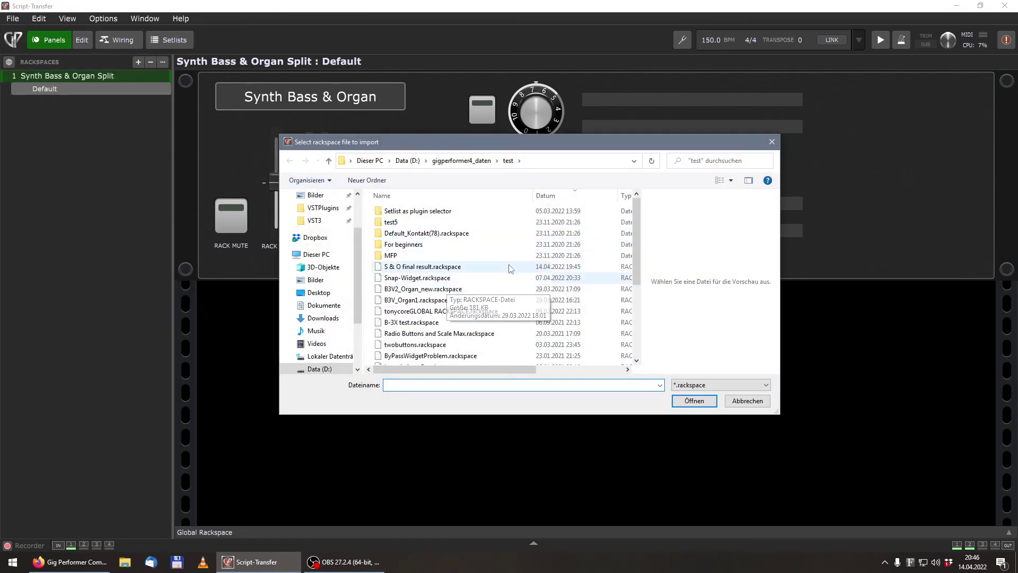
double_click(422, 290)
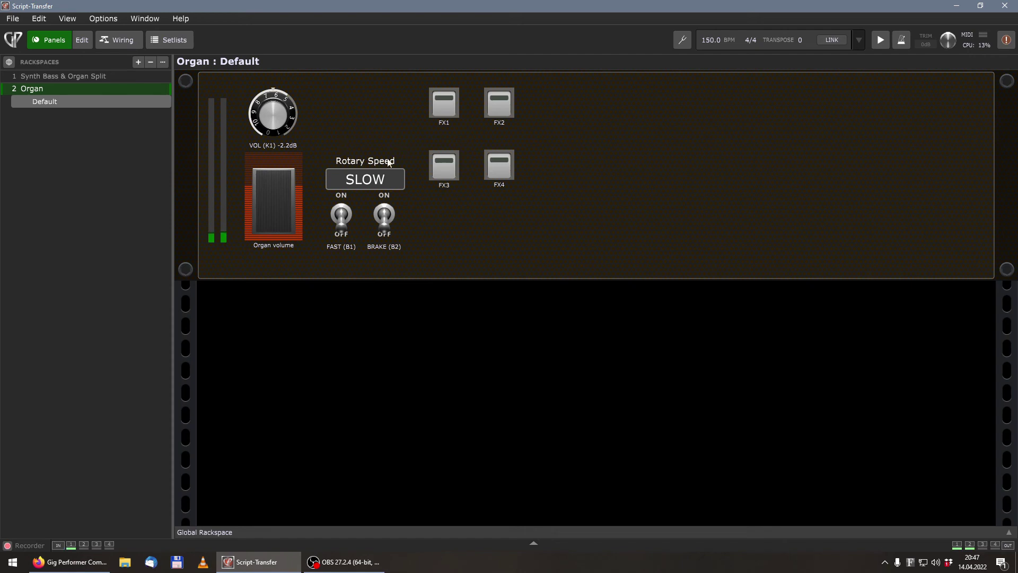
Examine the wiring of the Synth Bass & Organ Split rackspace, including its MIDI In blocks and the Mini V3 and B-3 V2 plugins
left_click(55, 76)
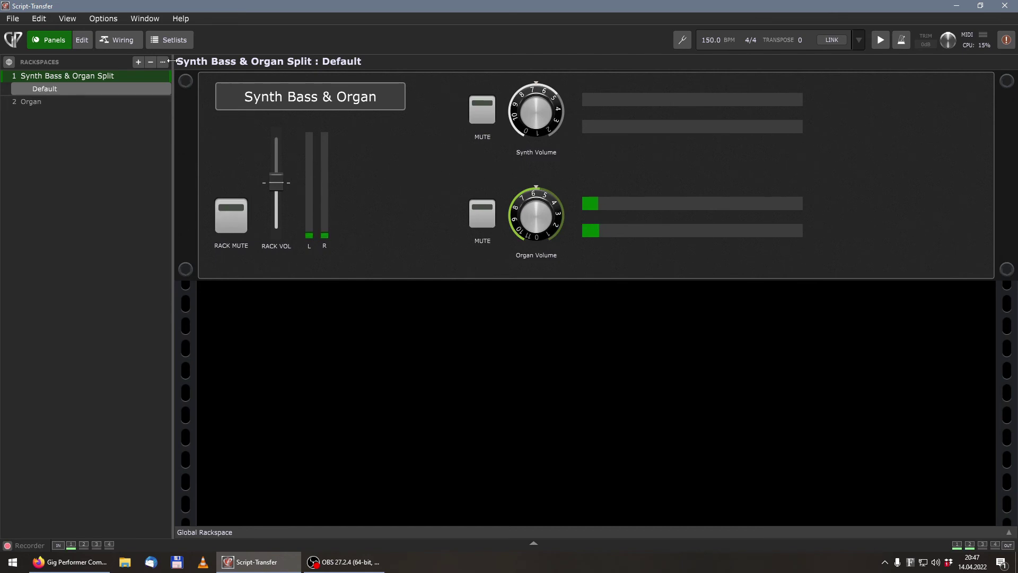
left_click(123, 40)
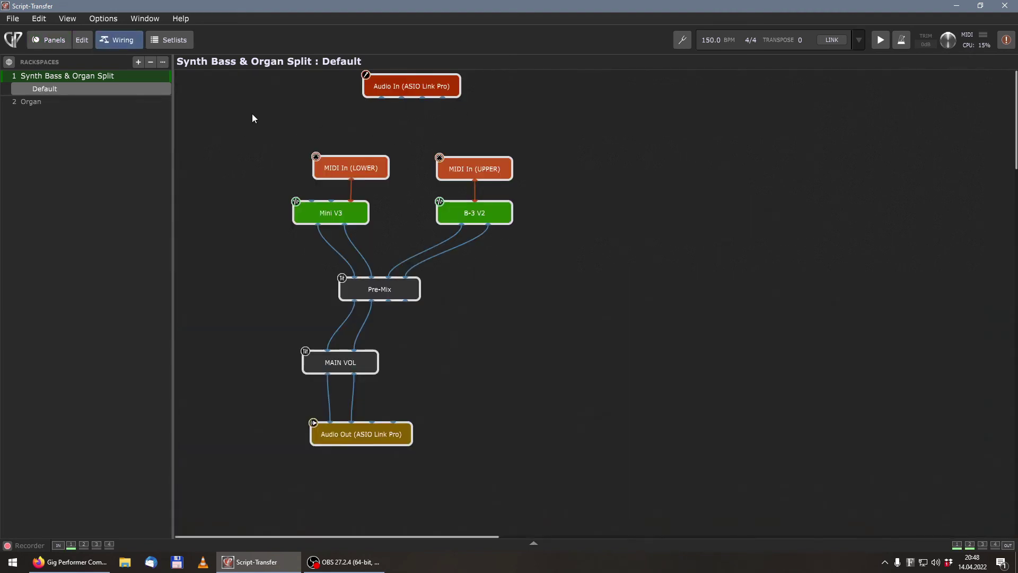
mouse_move(486, 168)
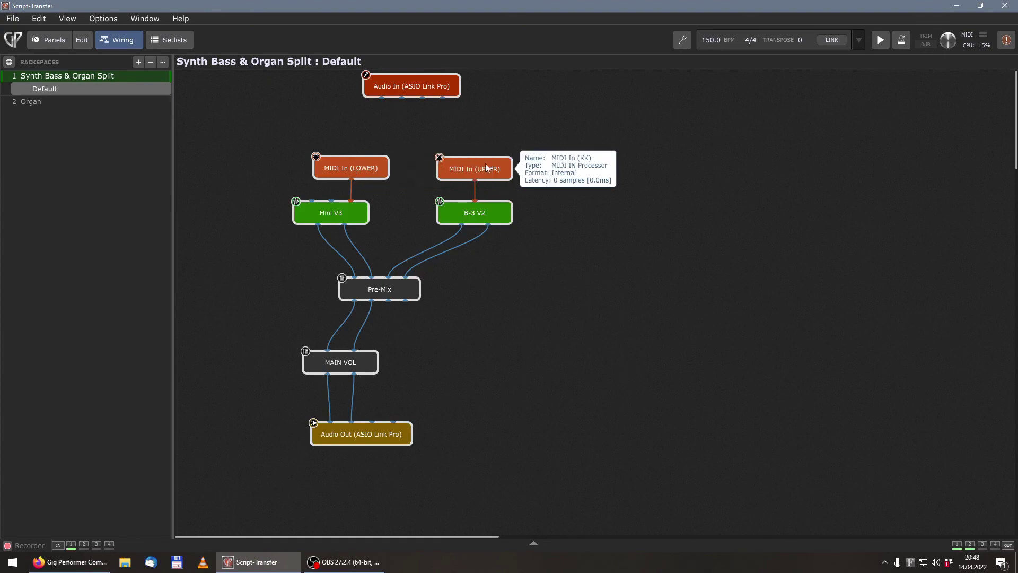
mouse_move(361, 178)
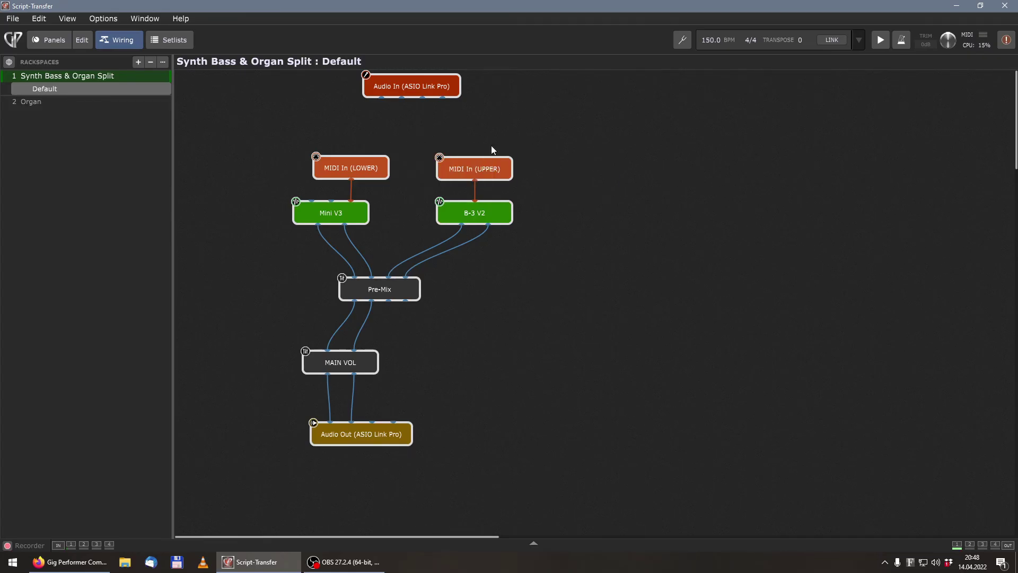
mouse_move(345, 214)
mouse_move(480, 216)
View the B-3 V2 organ plugin's interface in the split rackspace and close its window
double_click(488, 208)
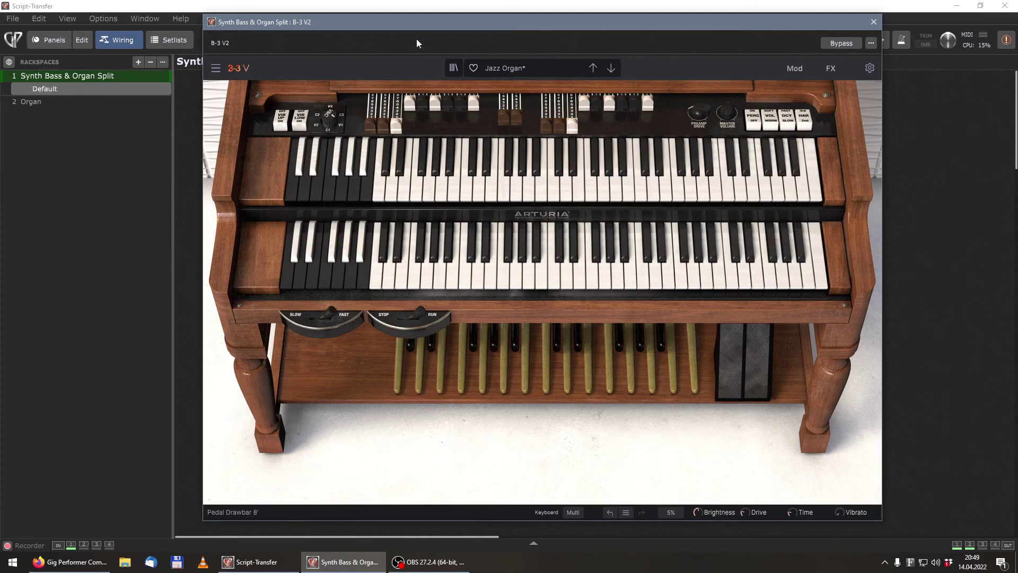
left_click_drag(416, 26, 397, 37)
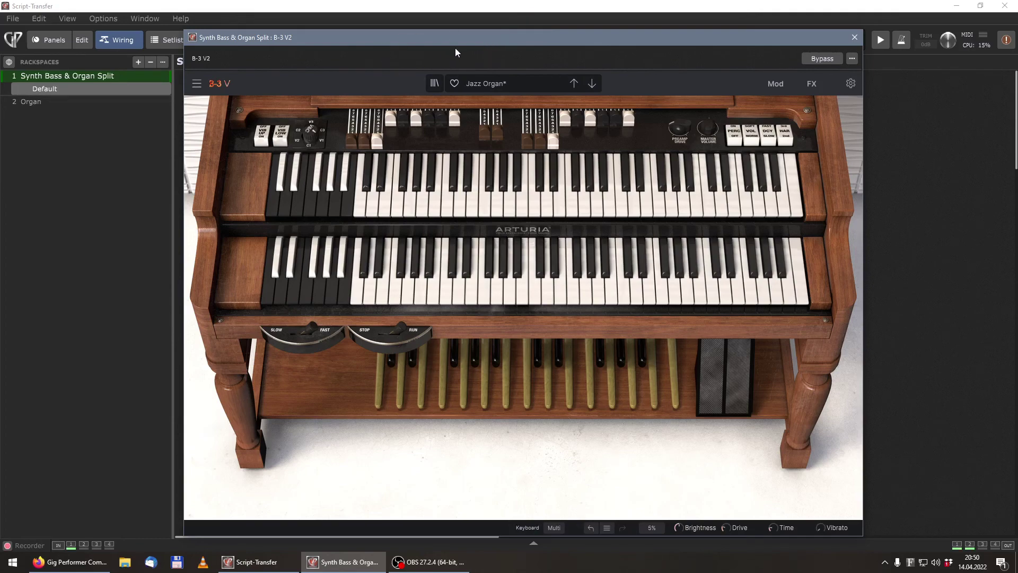
mouse_move(469, 38)
left_mouse_down()
mouse_move(478, 54)
mouse_move(449, 72)
mouse_move(457, 40)
left_mouse_up()
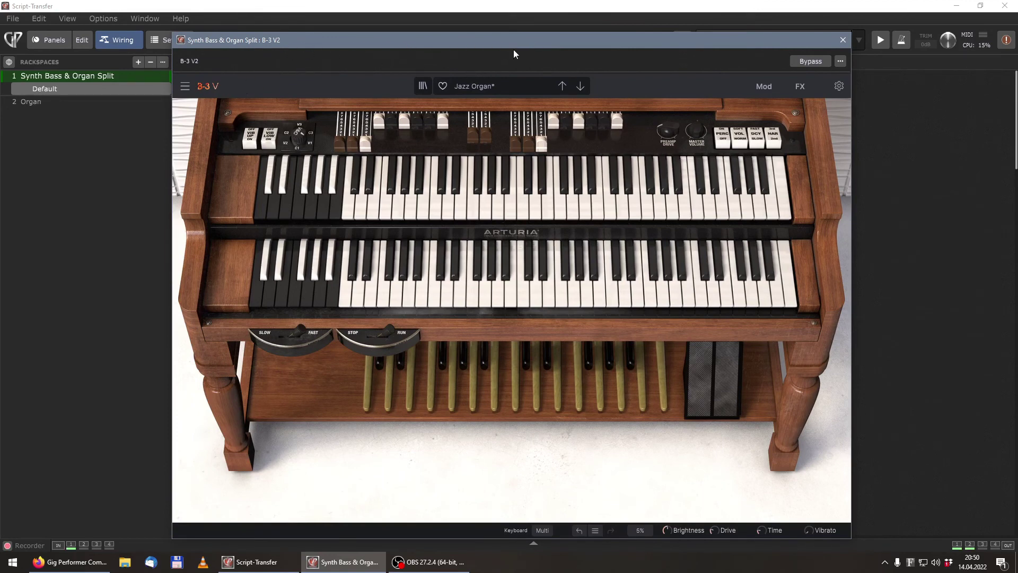
left_click(843, 40)
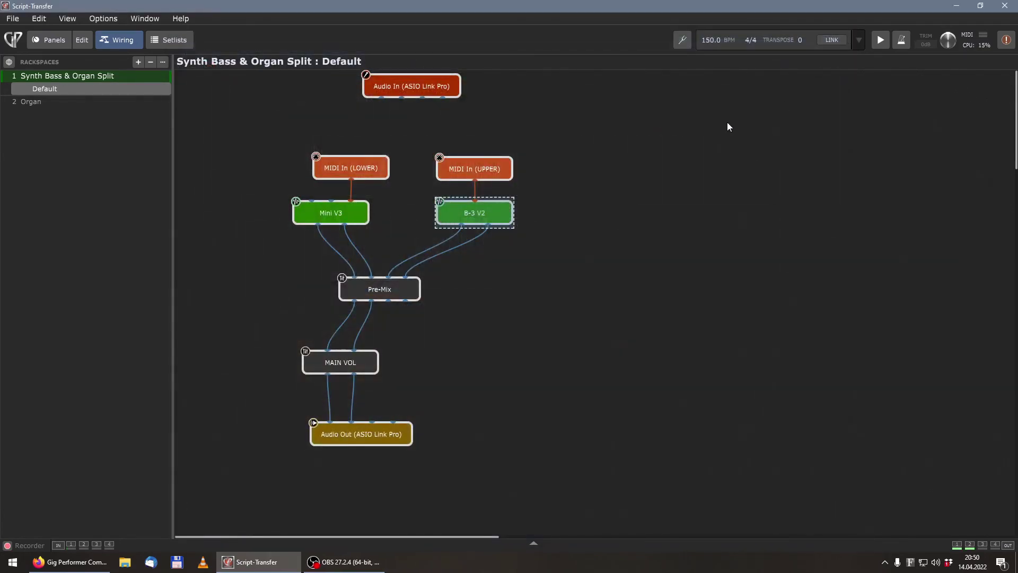
Copy the Rotary Speed label, the SLOW label and the FAST and BRAKE switches from the Organ rackspace's panel
left_click(45, 101)
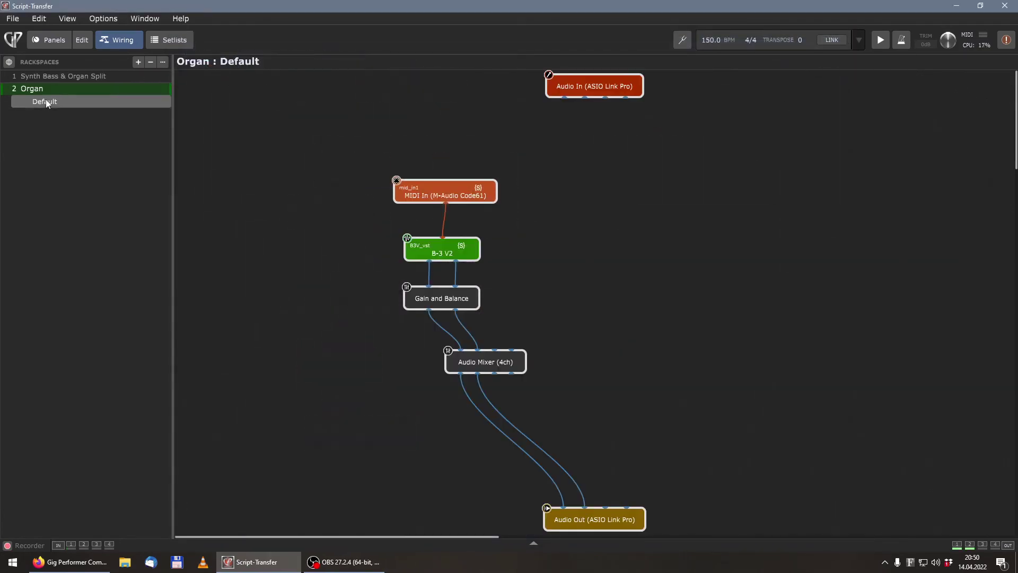
left_click(50, 40)
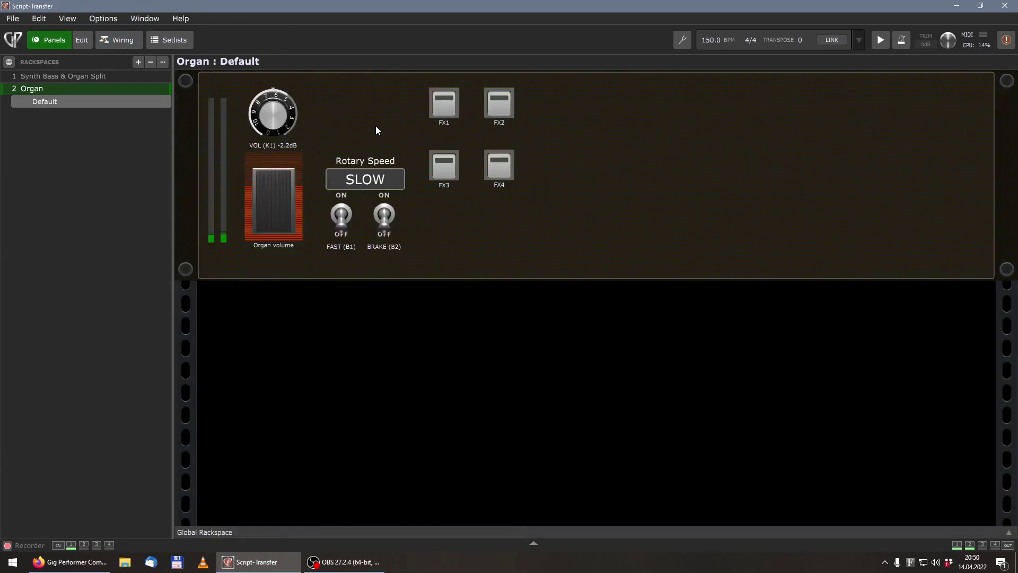
left_click(84, 41)
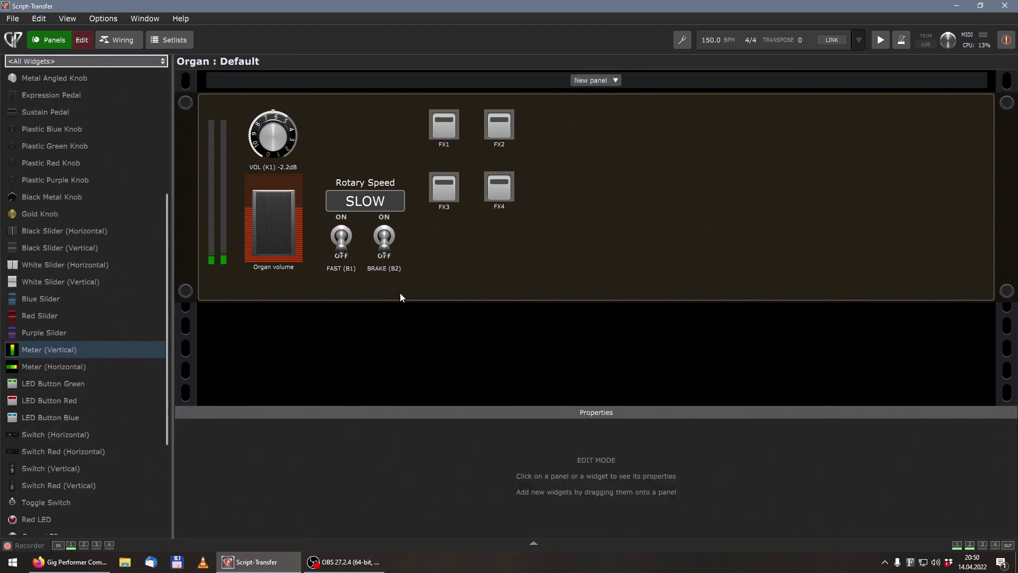
left_click_drag(397, 285, 323, 163)
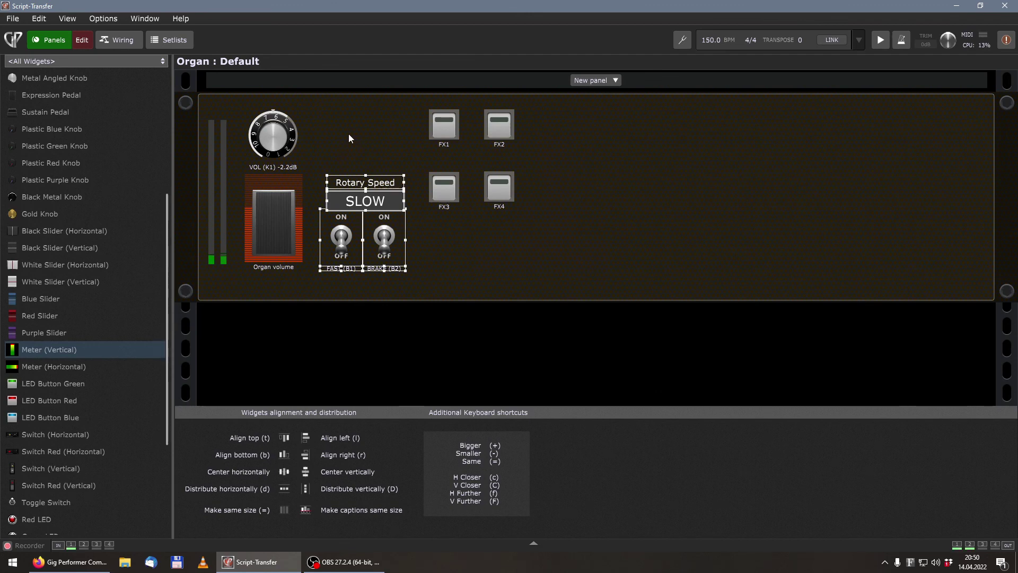
key("ctrl+c")
key("ctrl+c")
left_click(80, 40)
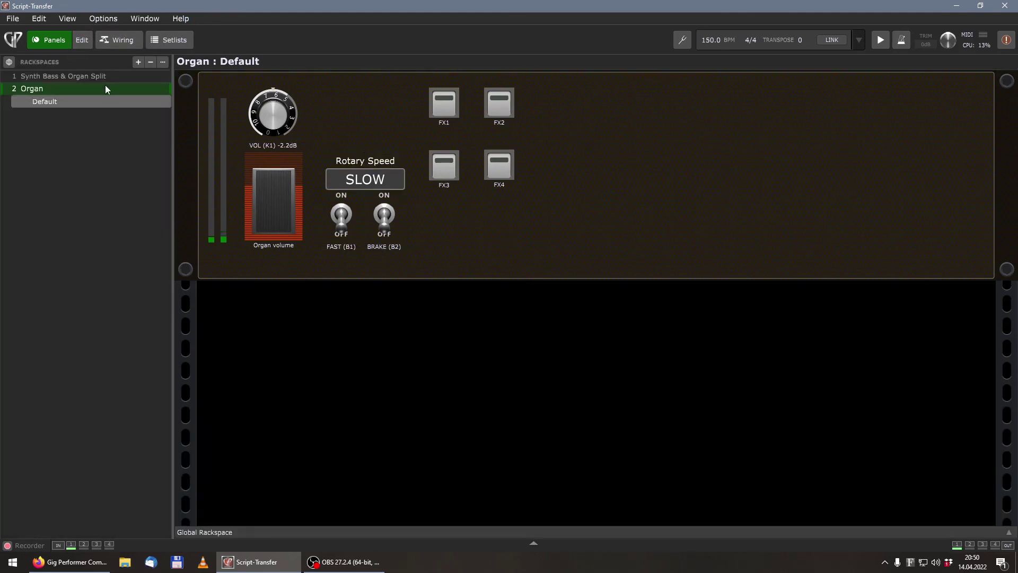
Paste the copied rotary widgets into the Synth Bass & Organ Split panel and place them to the right of the organ level meters
left_click(66, 76)
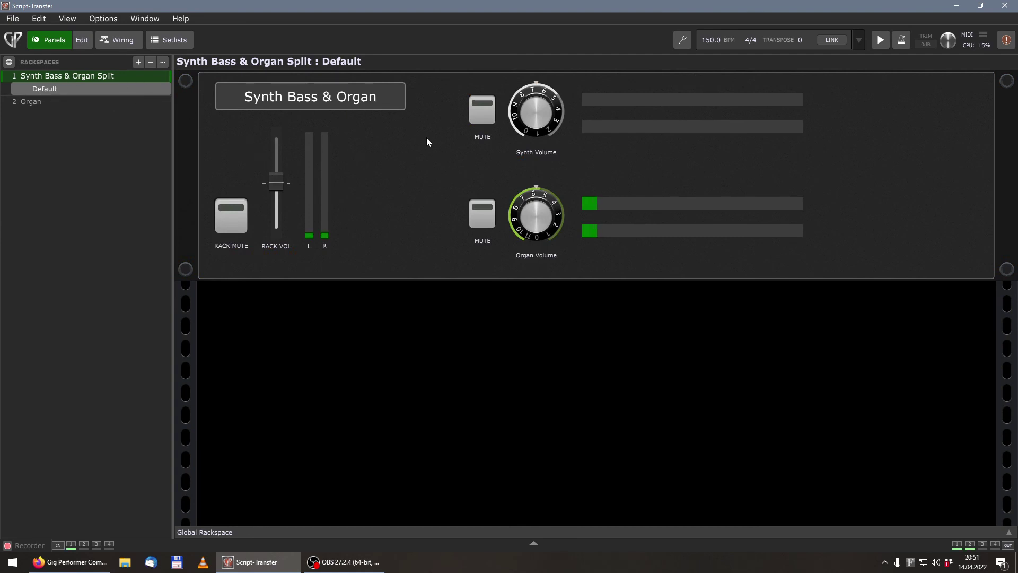
left_click(84, 41)
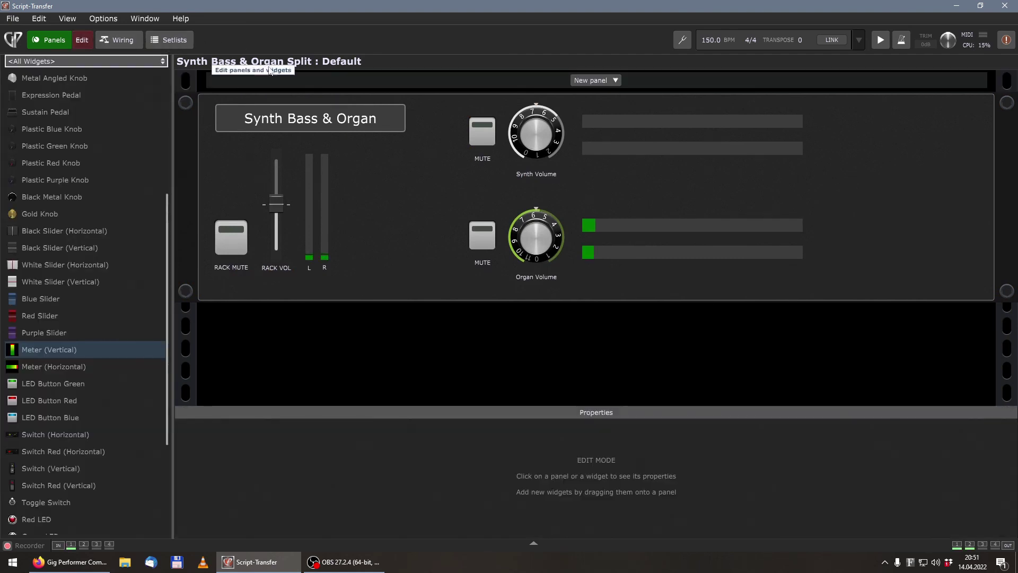
left_click(895, 169)
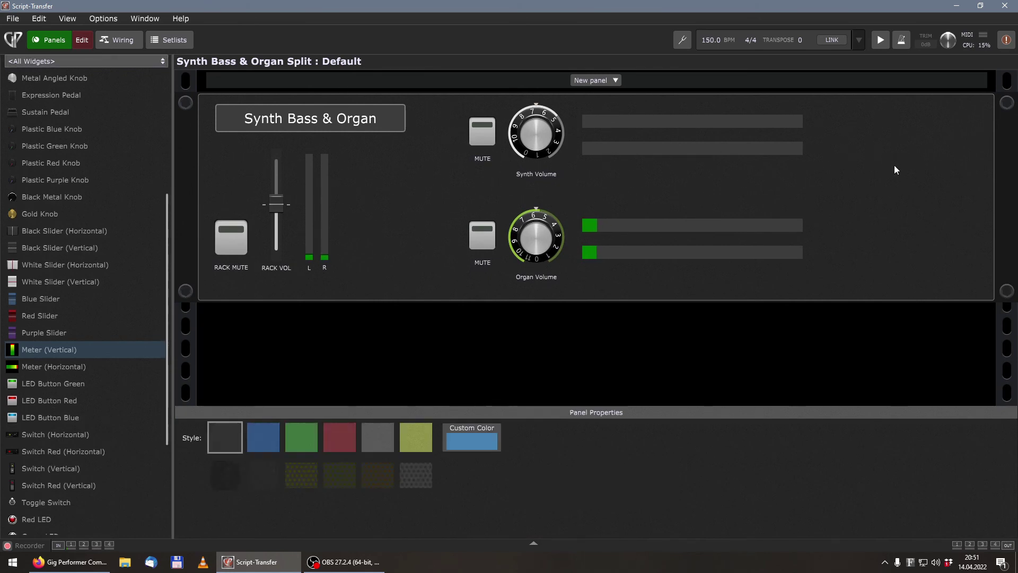
key("ctrl+v")
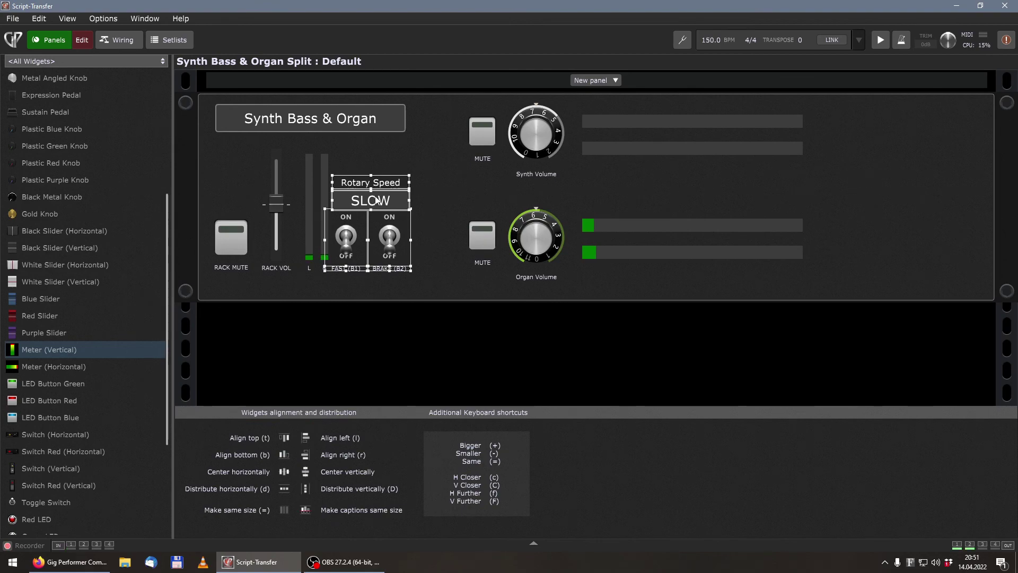
left_click_drag(373, 207, 890, 210)
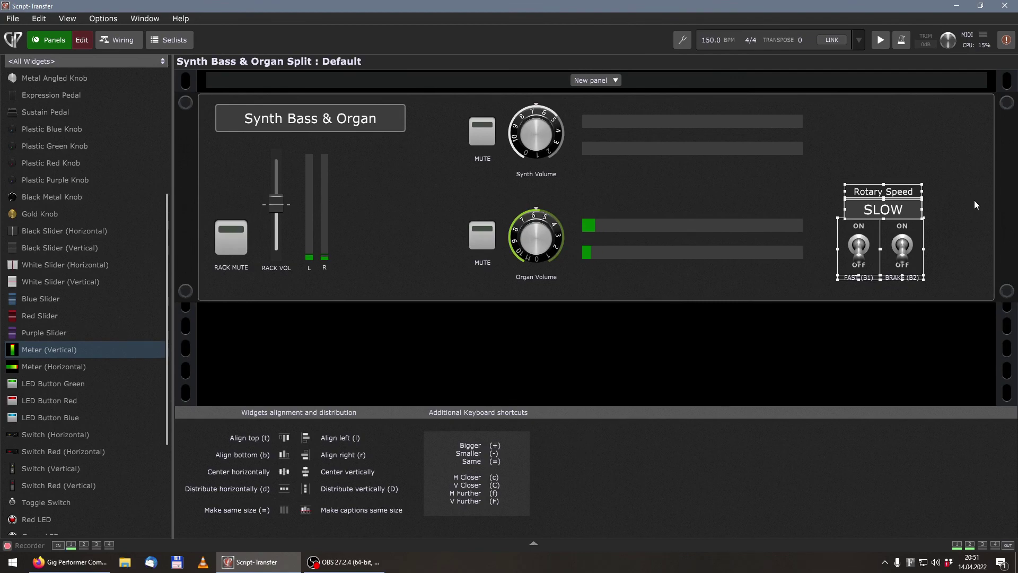
left_click(975, 203)
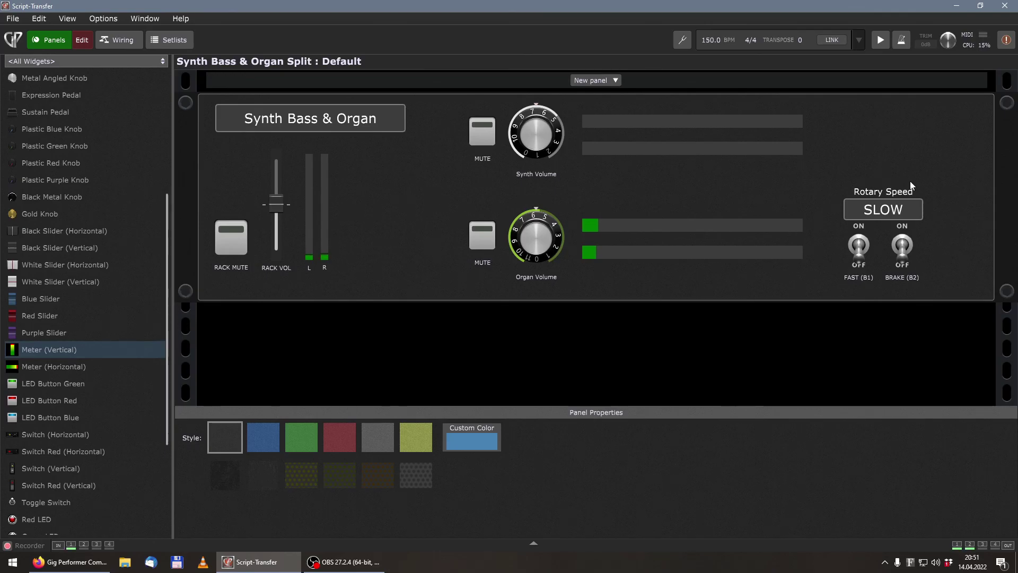
Check the pasted Rotary Speed label's general, MIDI, value and advanced properties, including its OSC/GPScript name
left_click(865, 192)
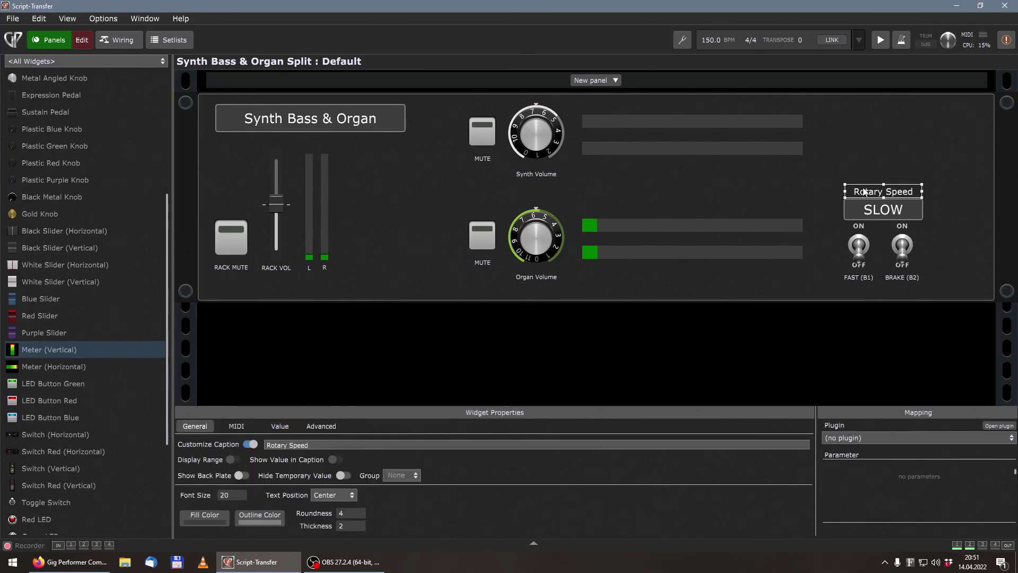
scroll(127, 215, "up", 5)
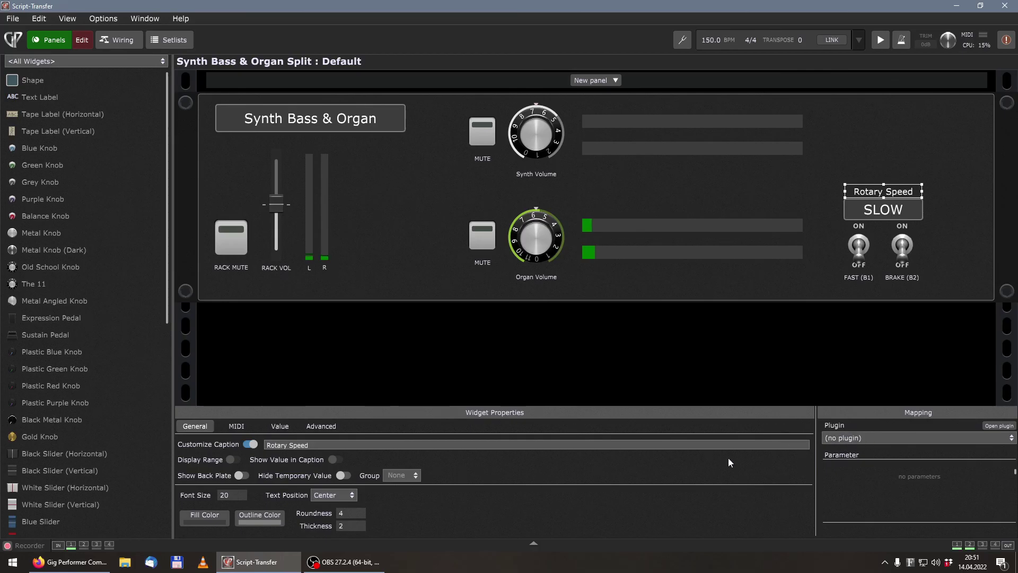
left_click(236, 426)
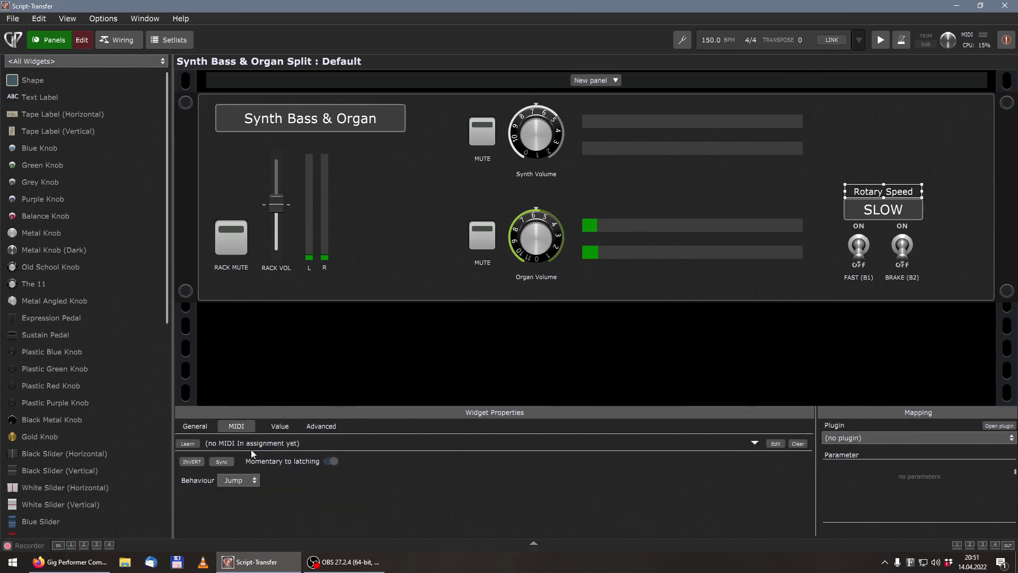
left_click(280, 426)
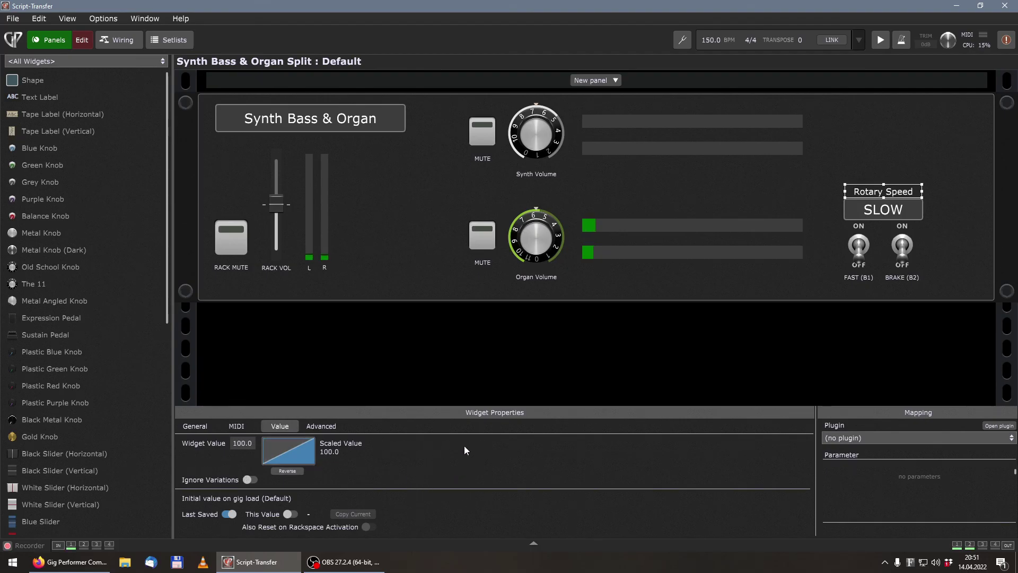
left_click(323, 427)
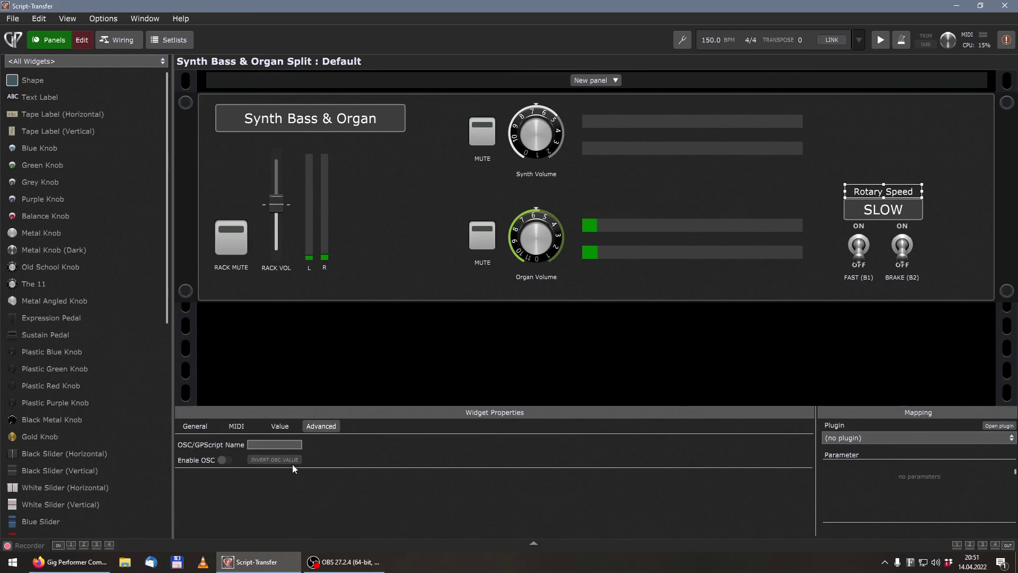
left_click(271, 445)
Inspect the pasted SLOW label's script name, value, MIDI and caption settings, and the FAST (B1) switch's general properties
left_click(889, 212)
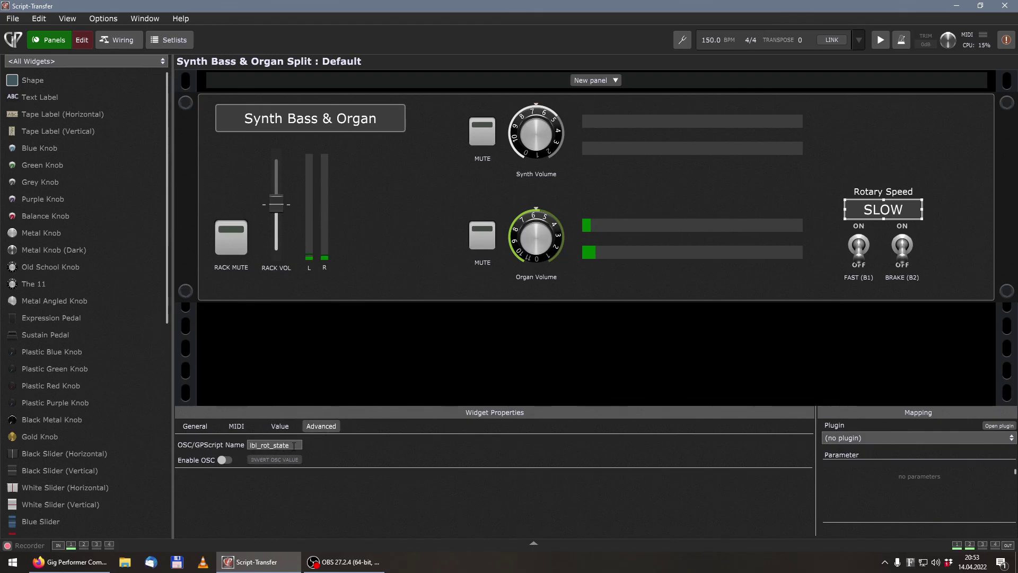
double_click(273, 445)
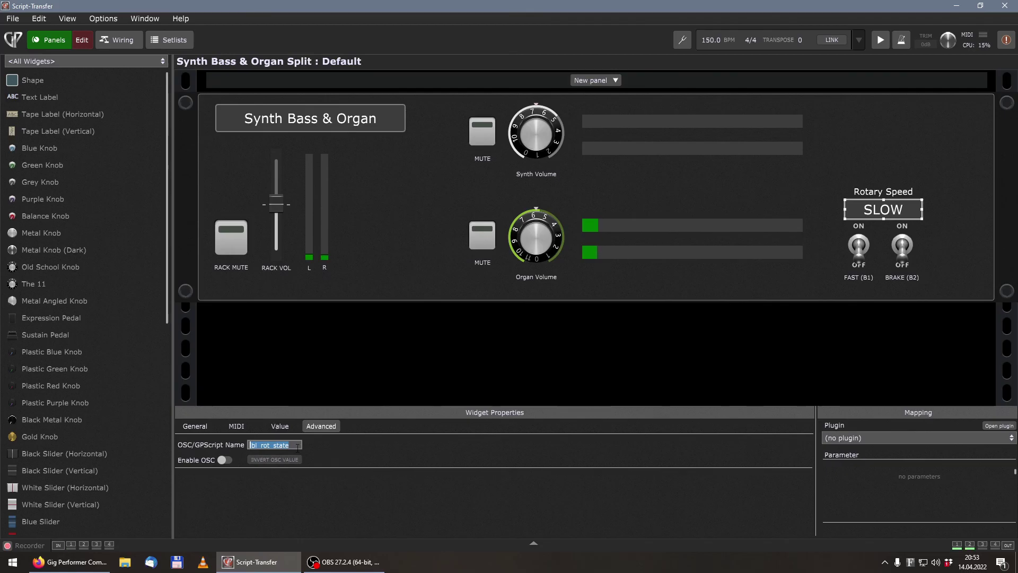
left_click(286, 445)
left_click(291, 427)
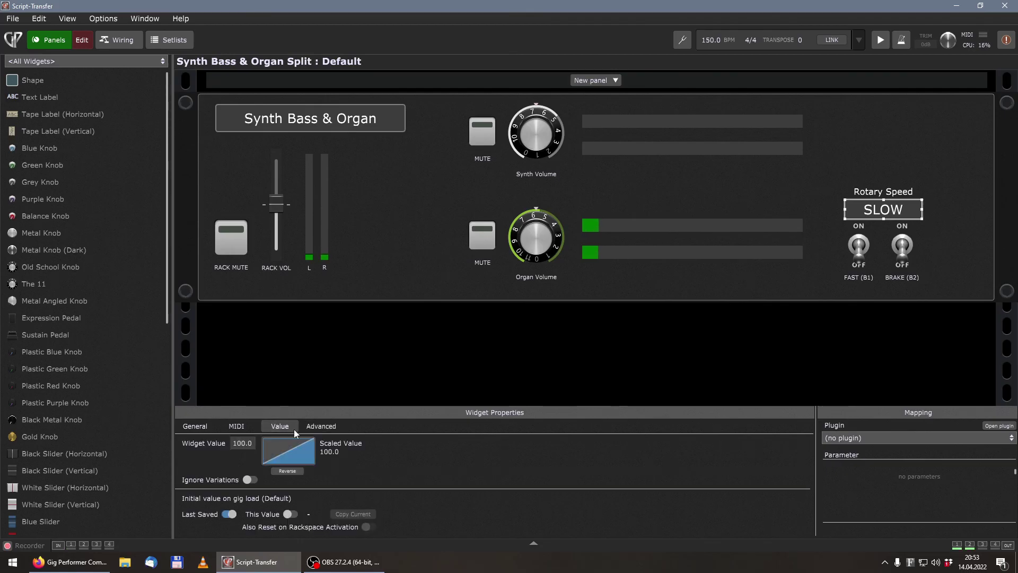
left_click(236, 426)
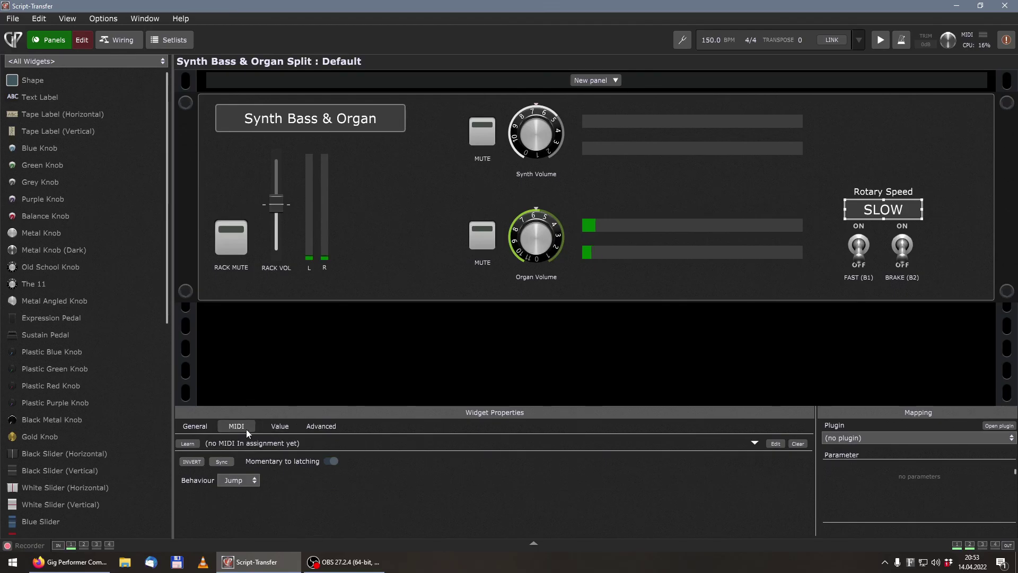
left_click(198, 426)
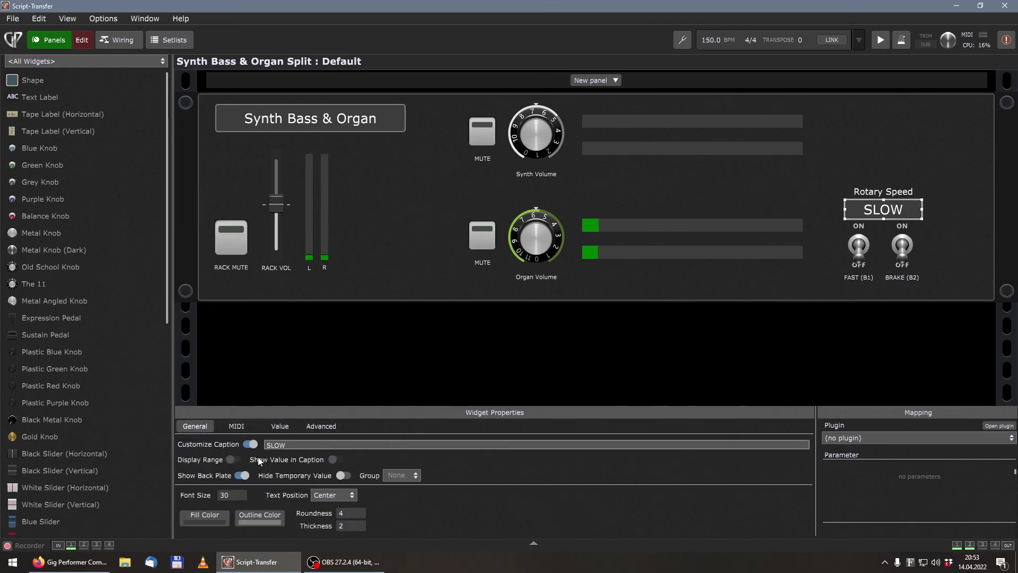
left_click(292, 446)
left_click(860, 239)
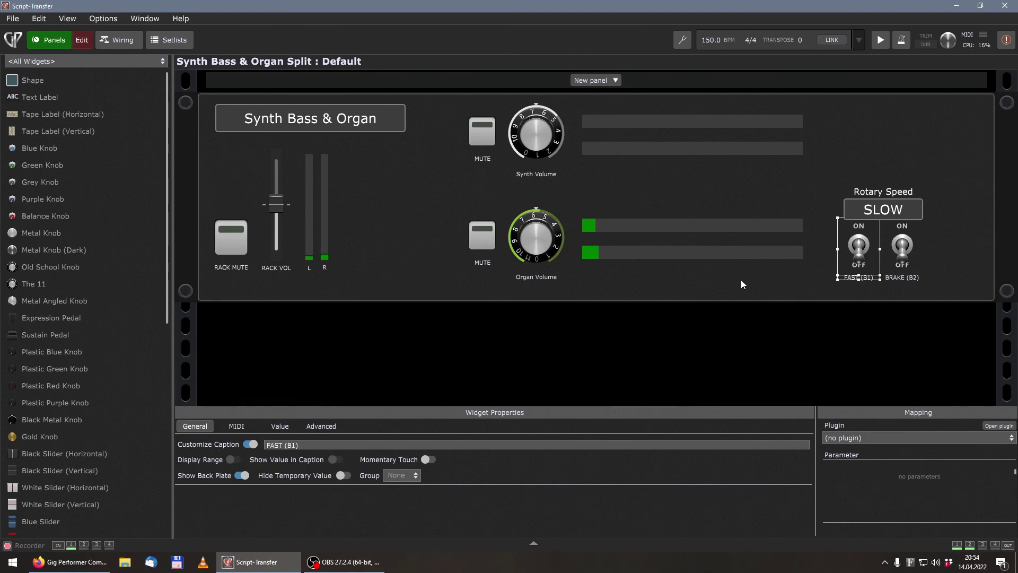
Check which B-3 V2 plugin parameters the FAST (B1) and BRAKE (B2) switches are mapped to in the Organ rackspace
left_click(84, 42)
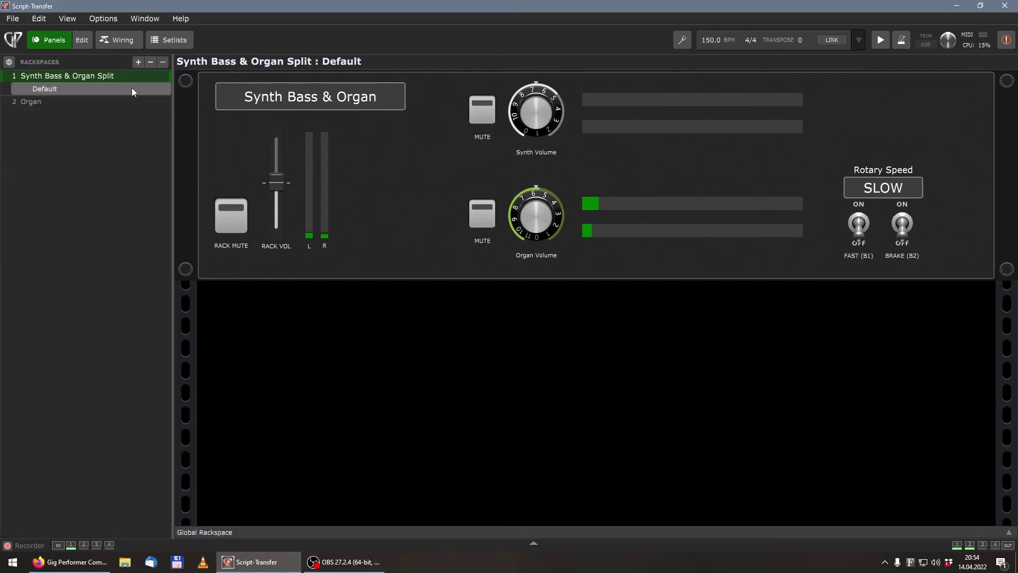
left_click(40, 102)
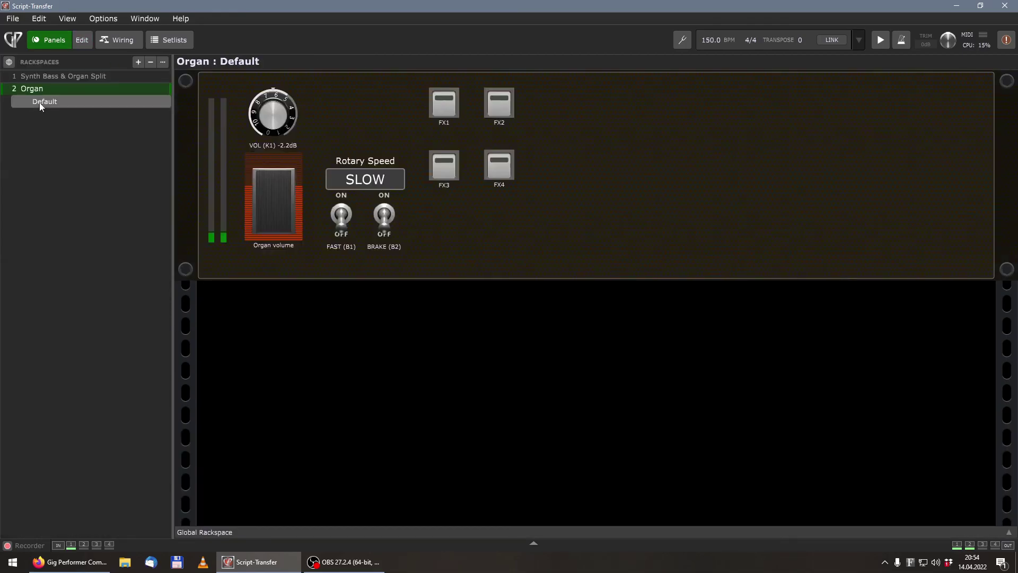
left_click(82, 41)
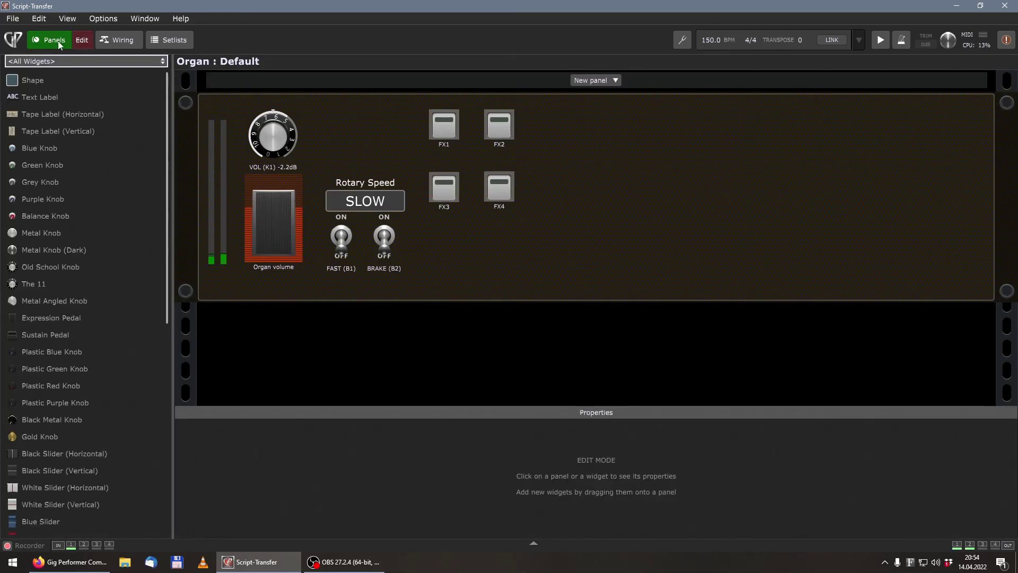
left_click(339, 246)
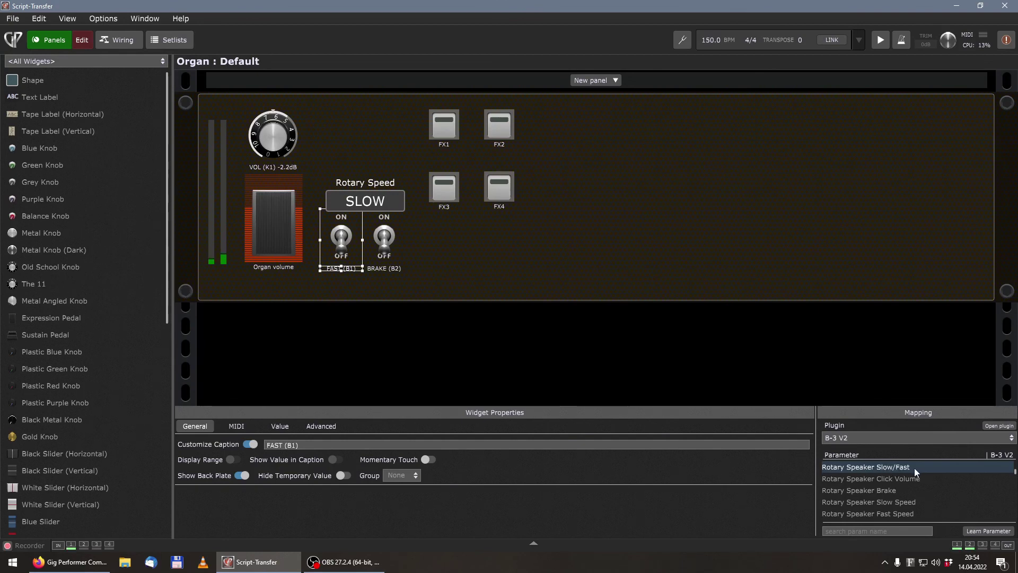
left_click(384, 237)
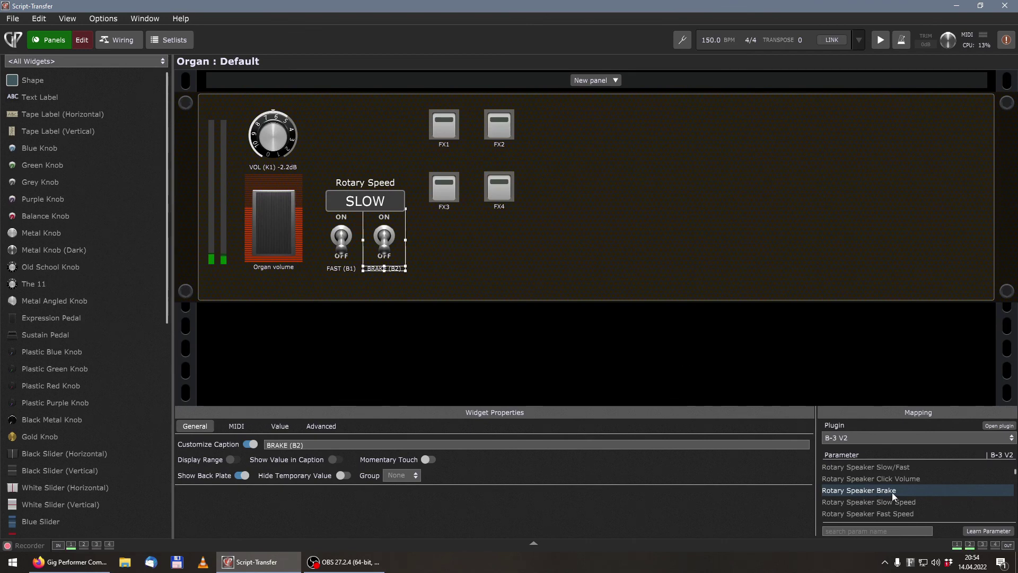
Check the OSC/GPScript names of the Organ rackspace's BRAKE (B2) and FAST (B1) switches
left_click(310, 425)
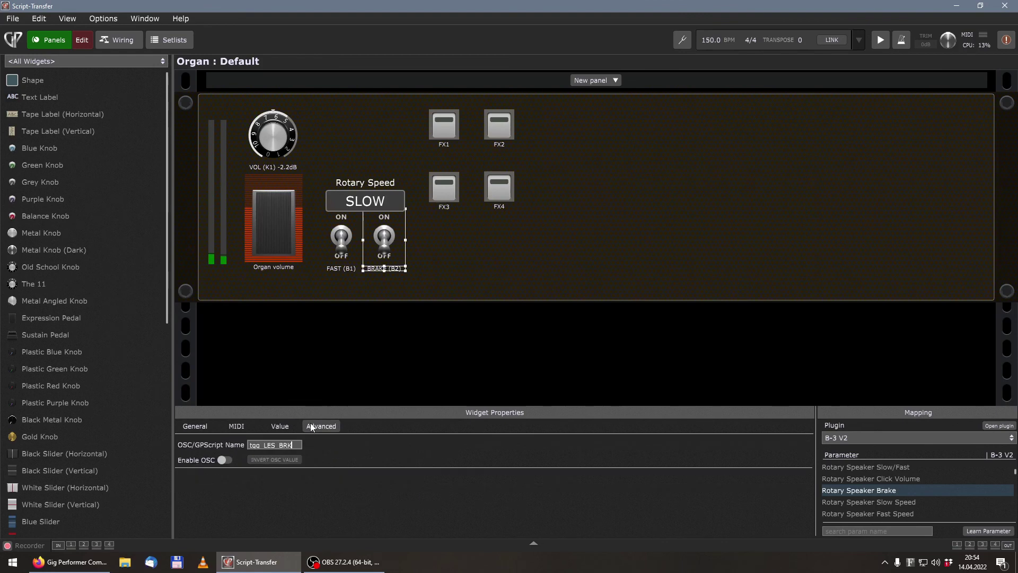
left_click(272, 448)
left_click(341, 241)
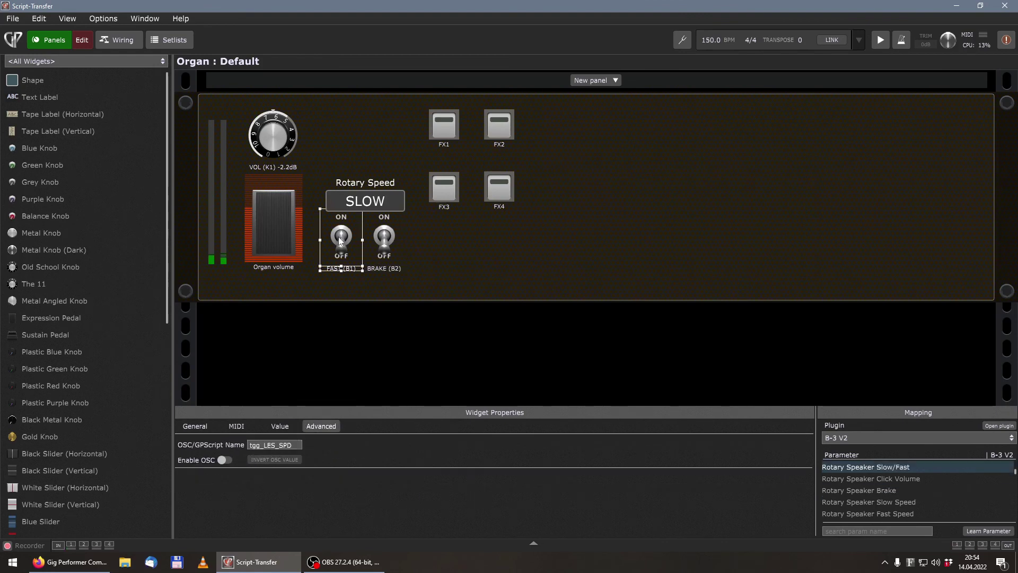
left_click(531, 249)
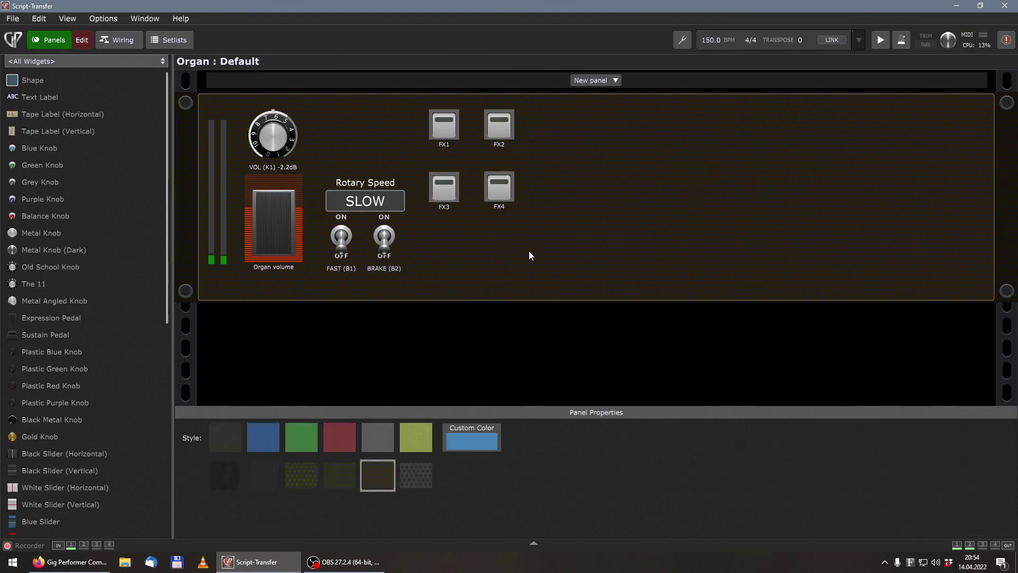
left_click(383, 239)
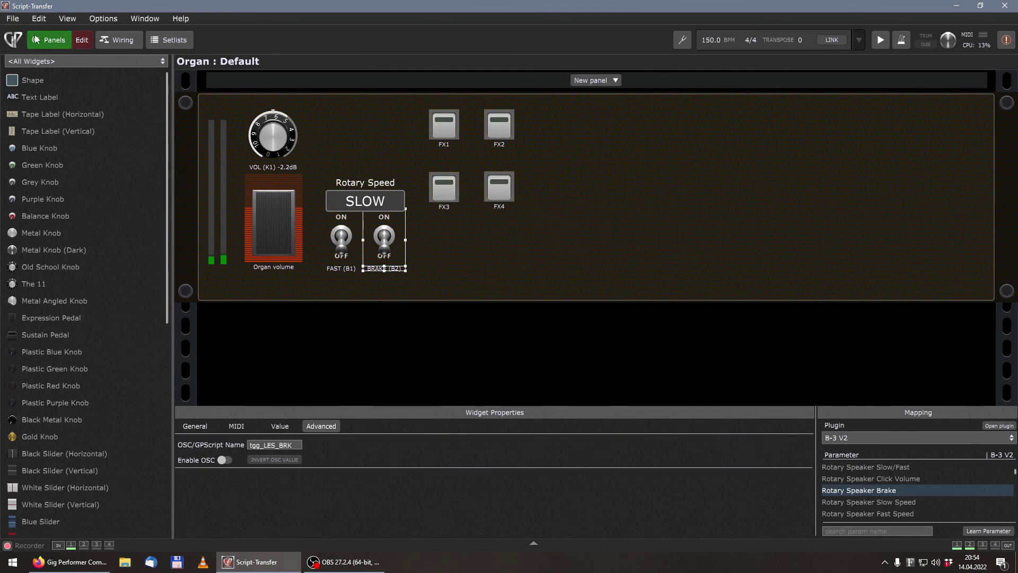
Return to editing the Synth Bass & Organ Split panel and check the pasted BRAKE (B2) switch's OSC/GPScript name and mapping
left_click(81, 44)
left_click(58, 75)
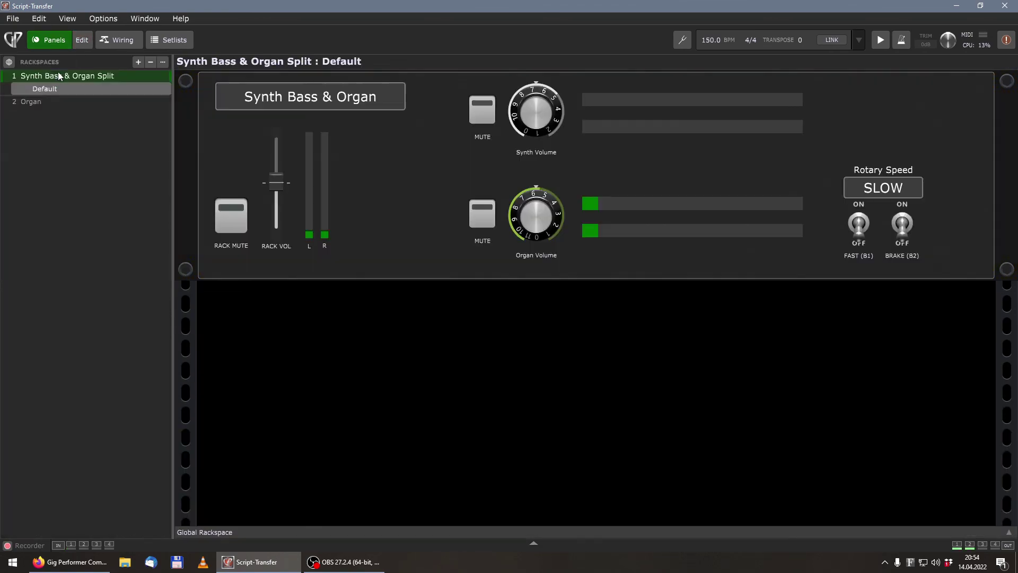
left_click(86, 41)
left_click(901, 244)
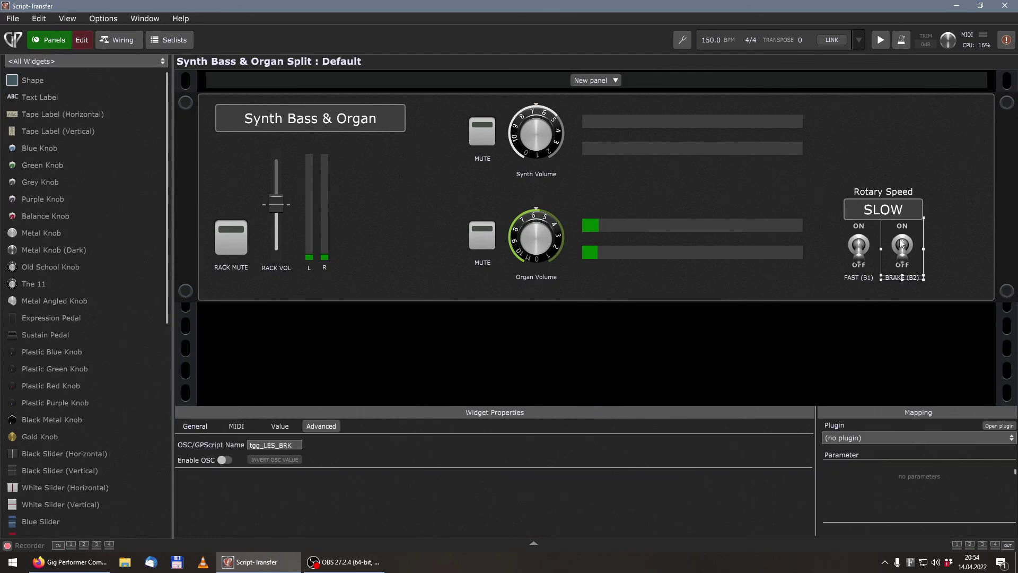
left_click(296, 445)
Map the pasted FAST (B1) switch to the B-3 V2 plugin's Rotary Speaker Slow/Fast parameter by learning it from the organ's speed lever
left_click(869, 247)
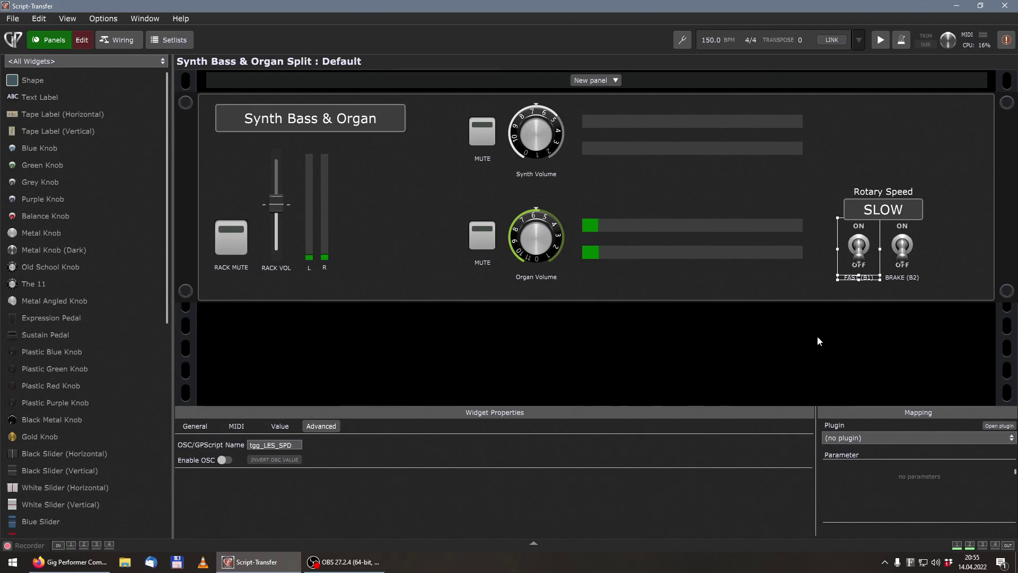
left_click(885, 437)
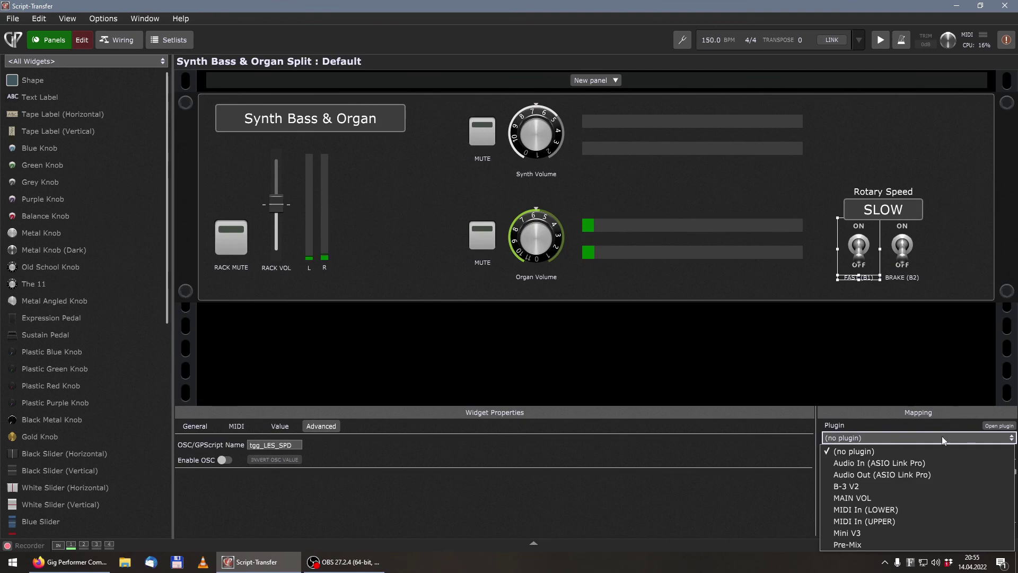
left_click(877, 487)
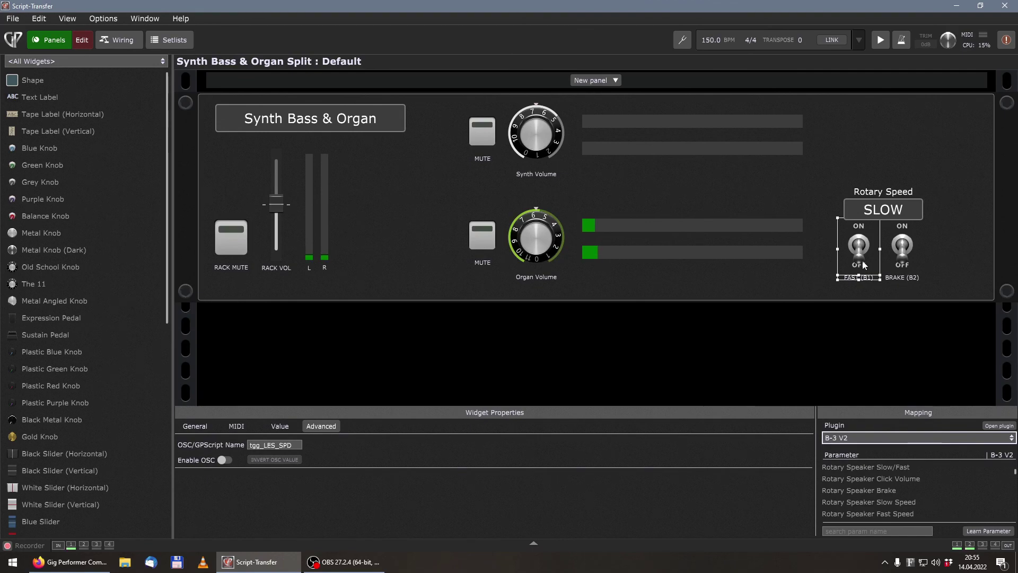
left_click(991, 531)
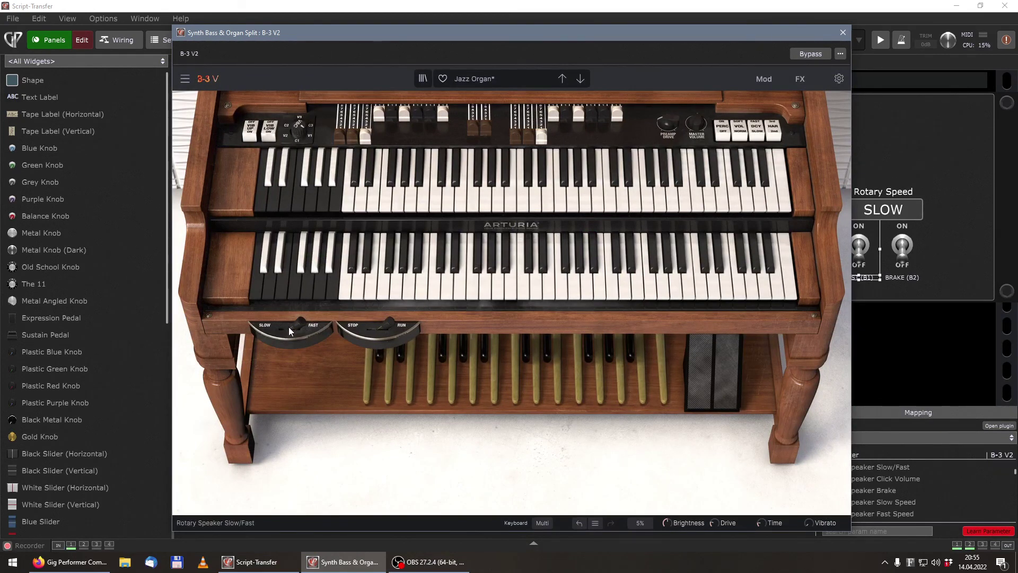
left_click(288, 327)
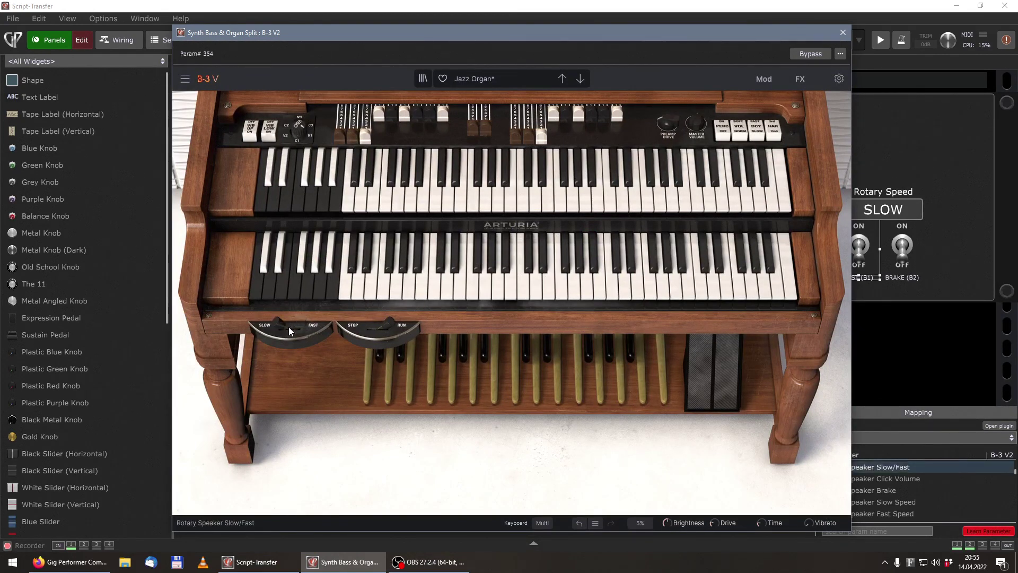
Map the pasted BRAKE (B2) switch to B-3 V2's Rotary Speaker Brake parameter by learning it, and end parameter learning
left_click(906, 244)
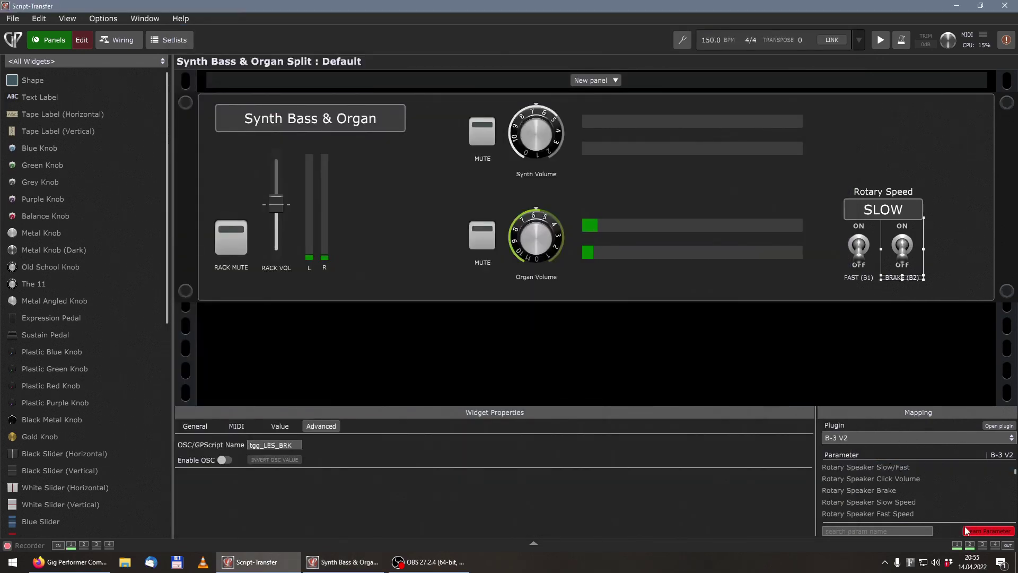
left_click(344, 561)
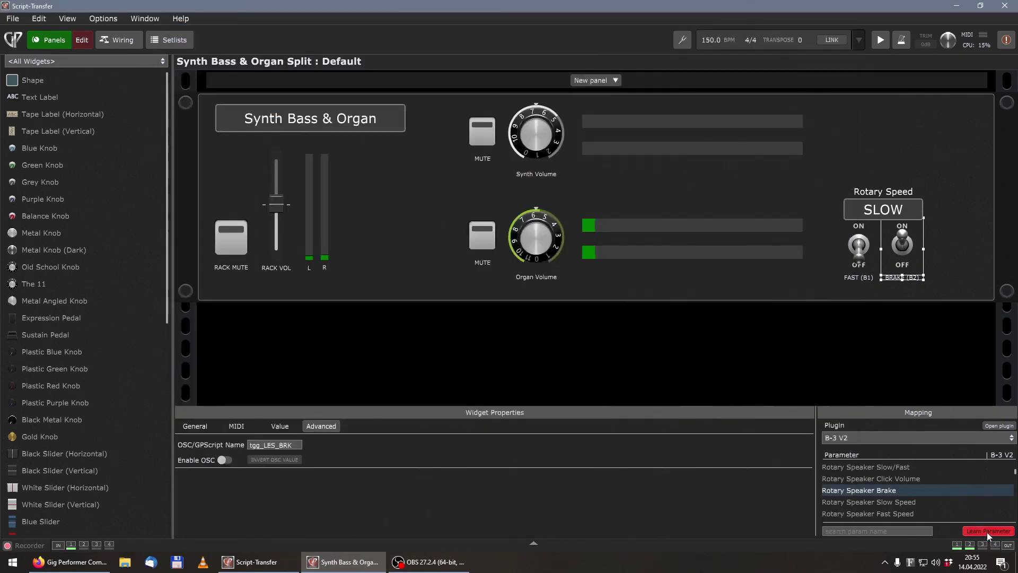
left_click(987, 532)
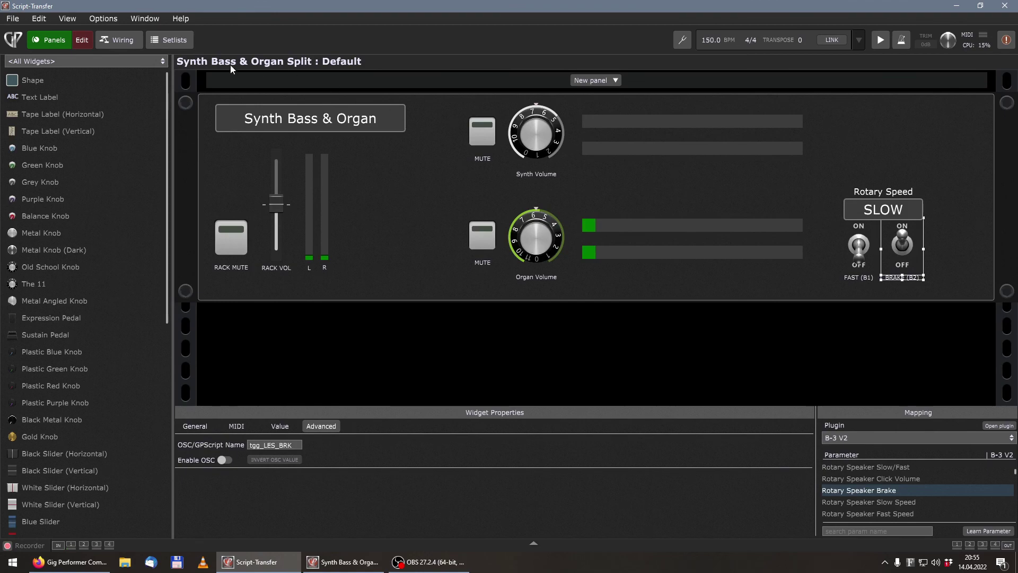
Leave panel editing, open the Organ rackspace's script editor and narrow its window to about half the screen width
left_click(82, 44)
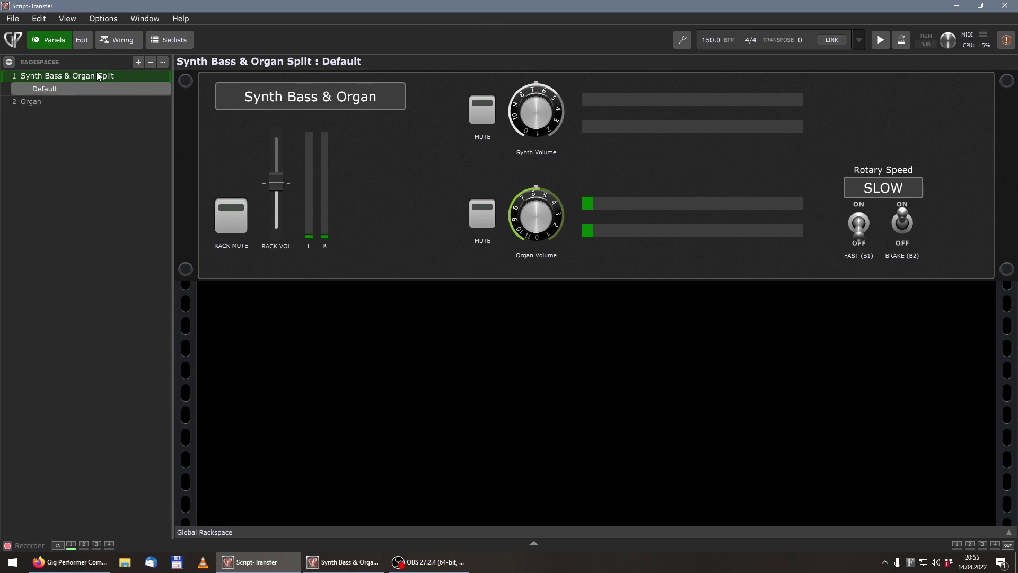
left_click(34, 102)
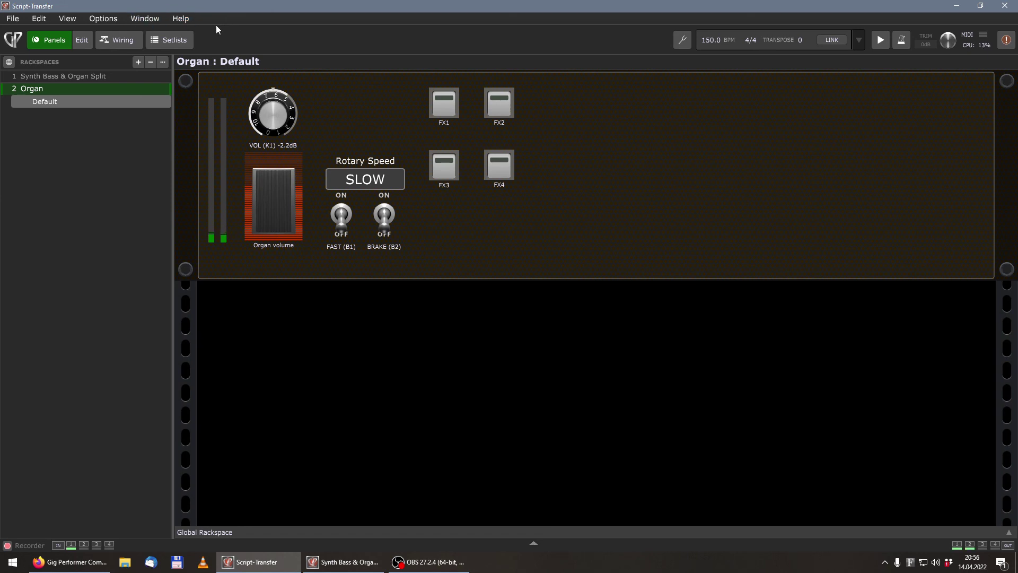
left_click(151, 19)
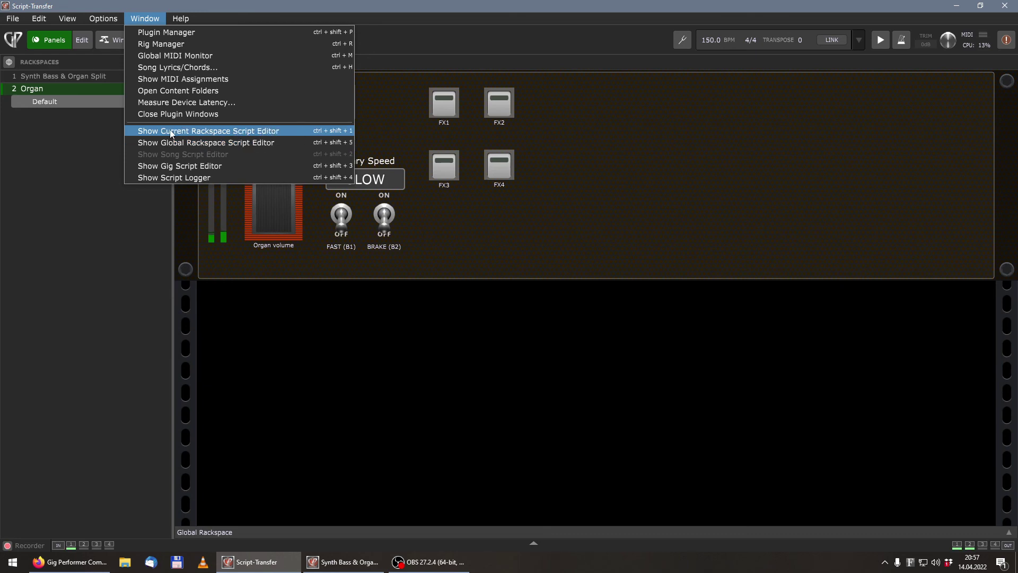
left_click(216, 132)
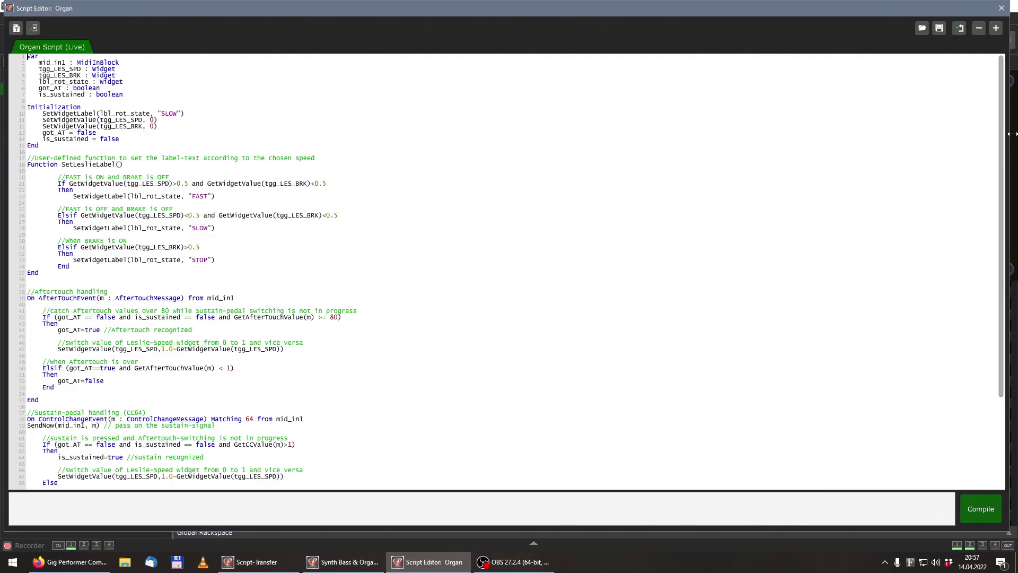
left_click_drag(1007, 137, 472, 151)
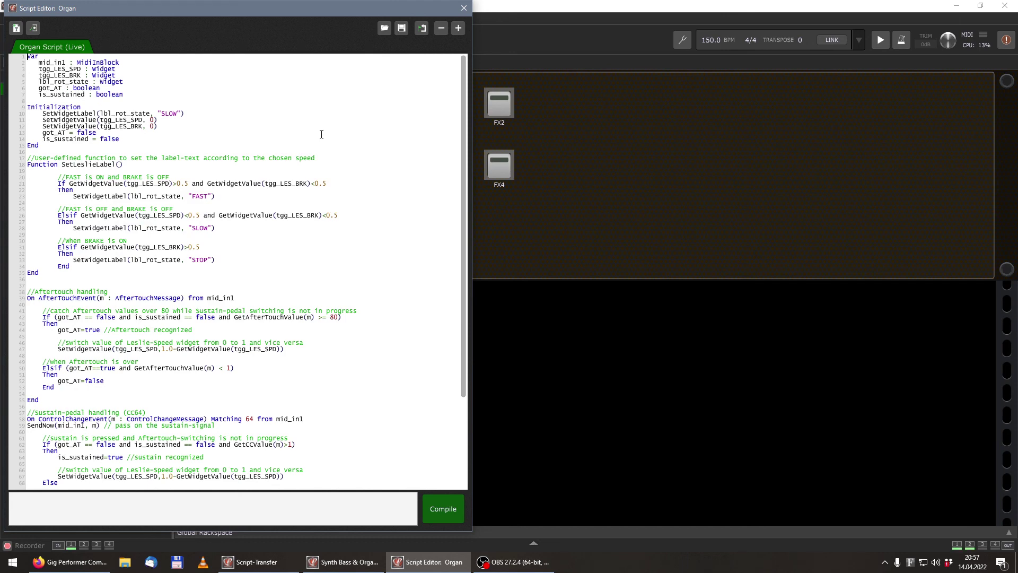
Copy the entire Organ rackspace script and close its script editor
left_click_drag(27, 56, 39, 88)
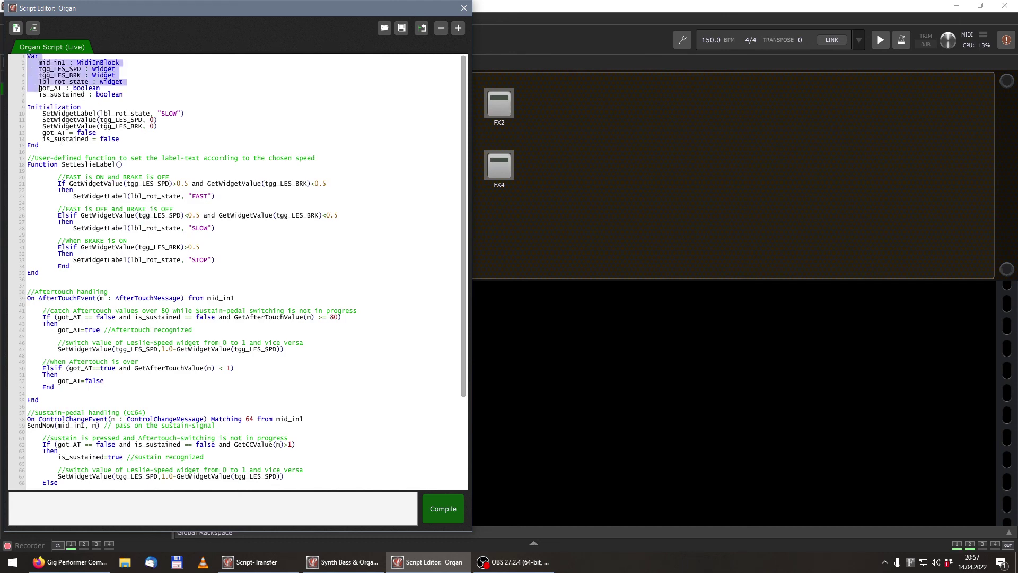
left_click_drag(60, 141, 303, 477)
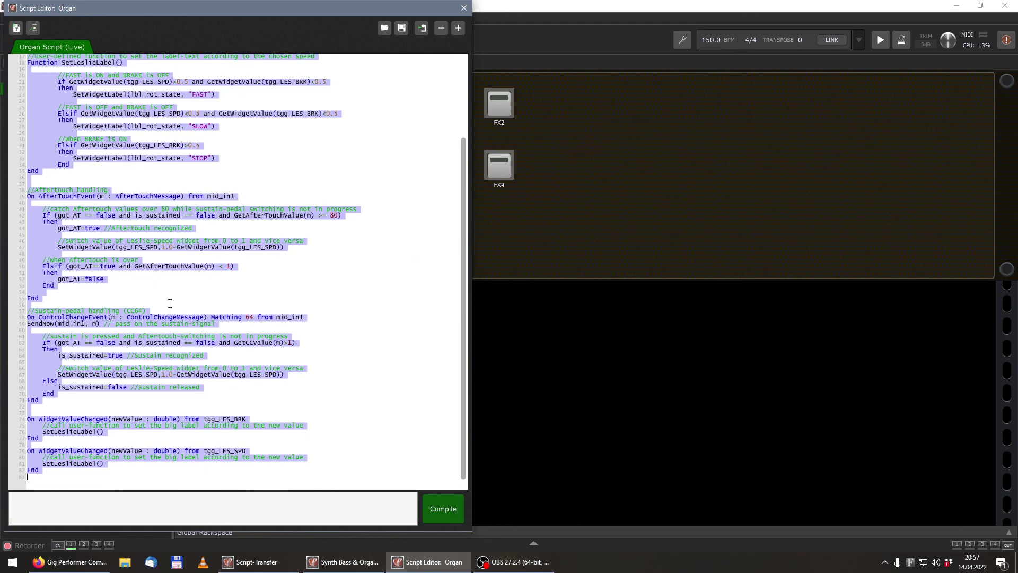
left_click(168, 303)
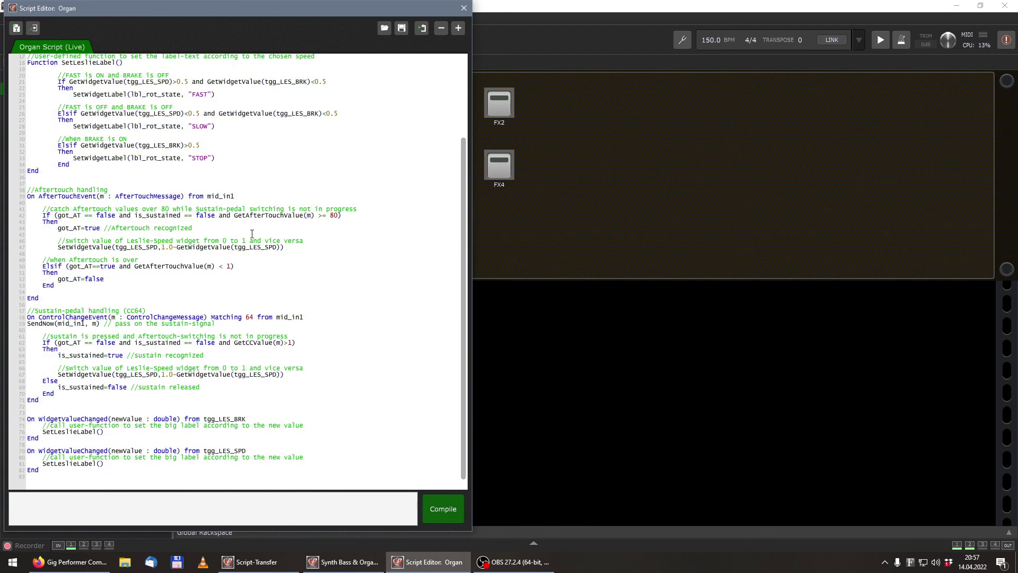
key("ctrl+a")
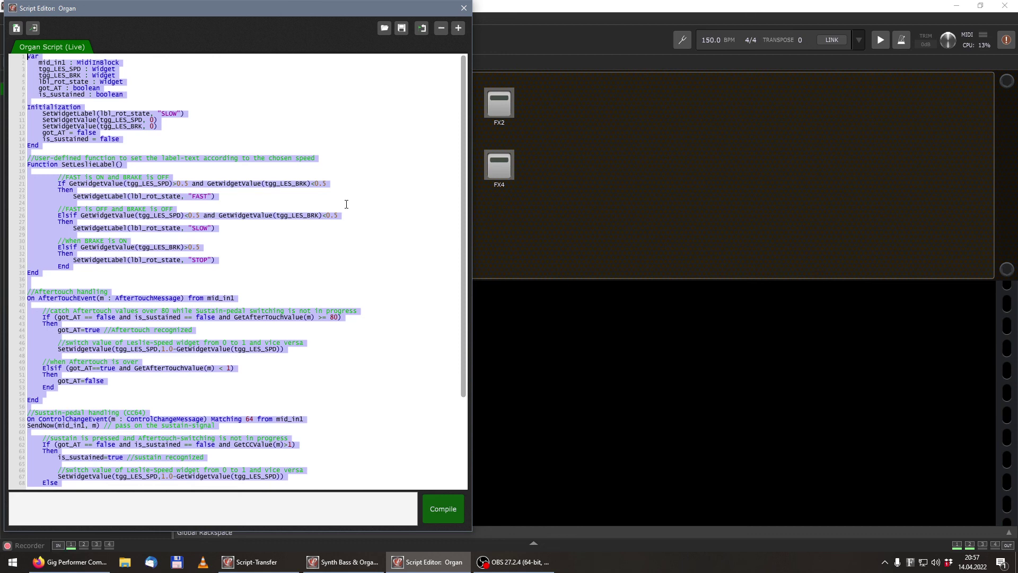
left_click(463, 9)
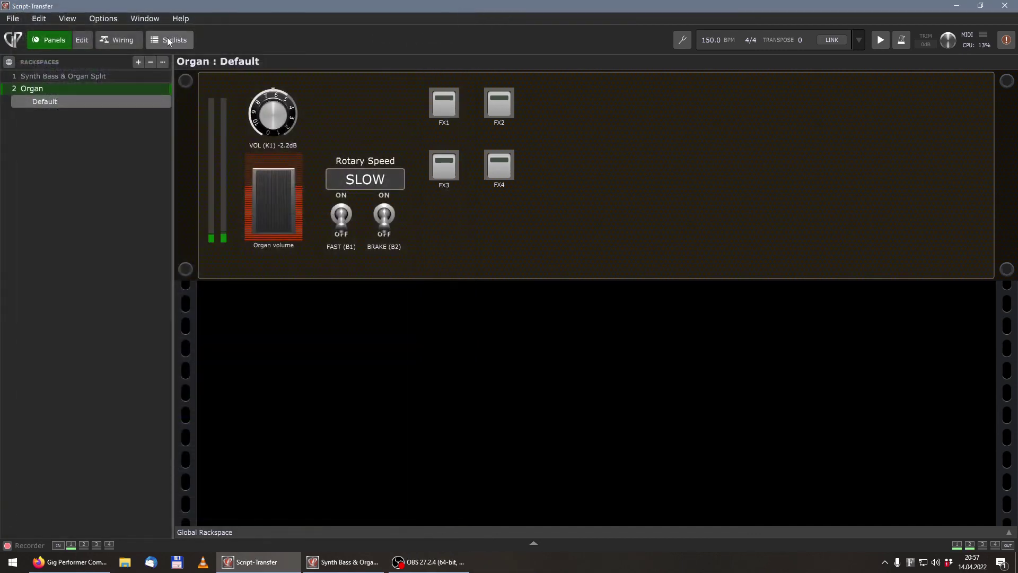
Open the Synth Bass & Organ Split rackspace's script editor and paste the copied Organ script into it
left_click(67, 77)
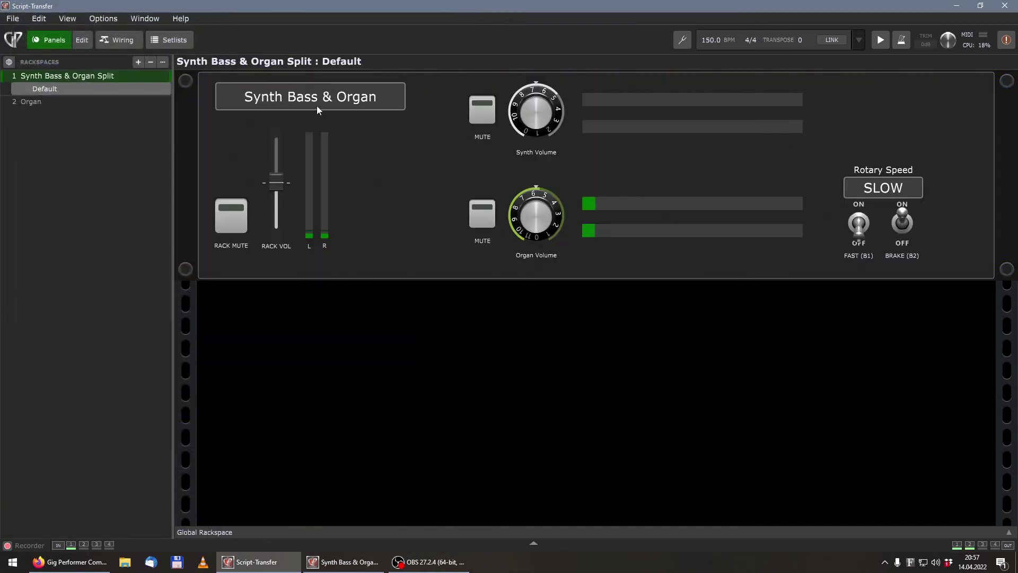
left_click(144, 18)
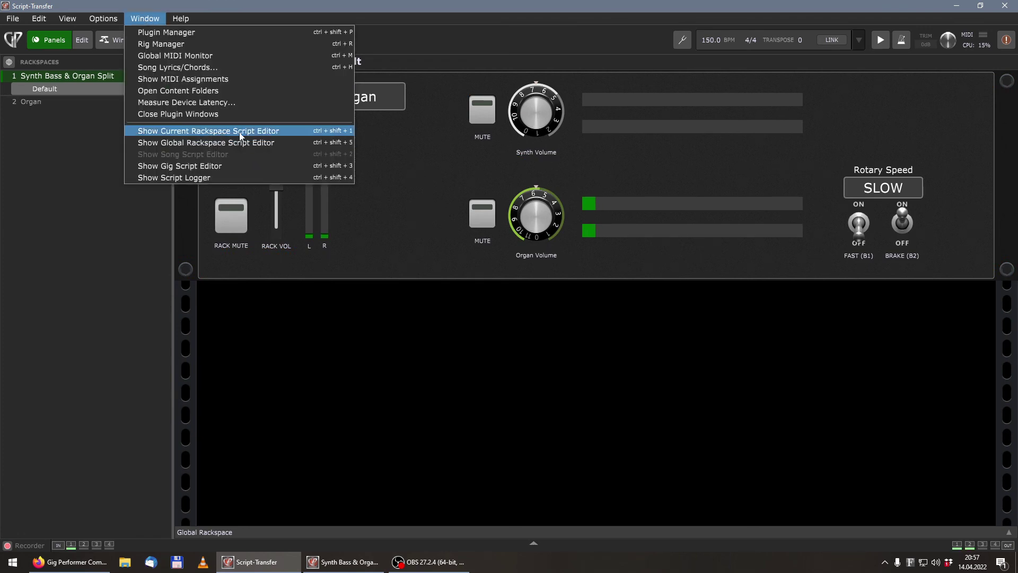
left_click(290, 127)
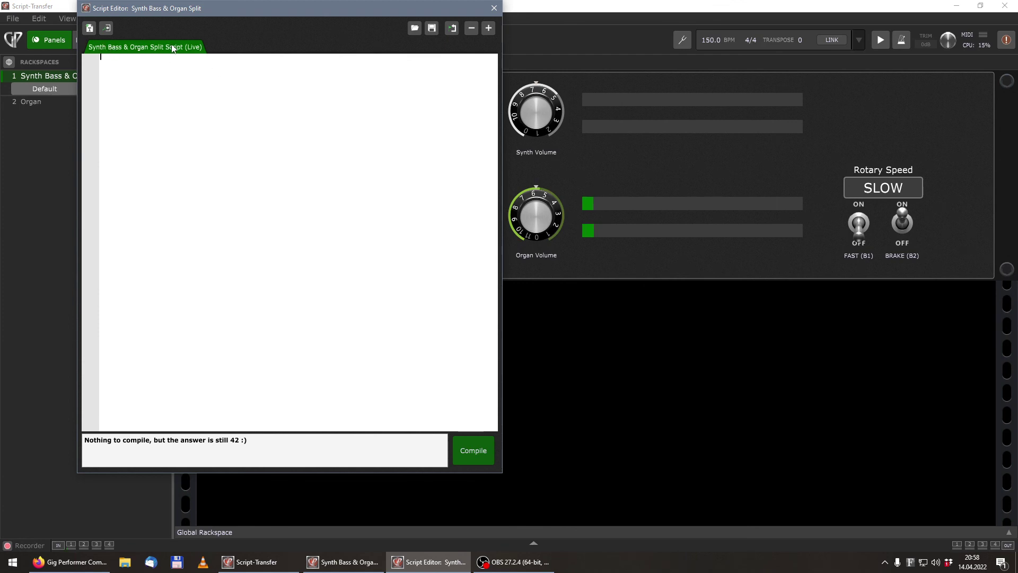
left_click_drag(288, 20, 384, 24)
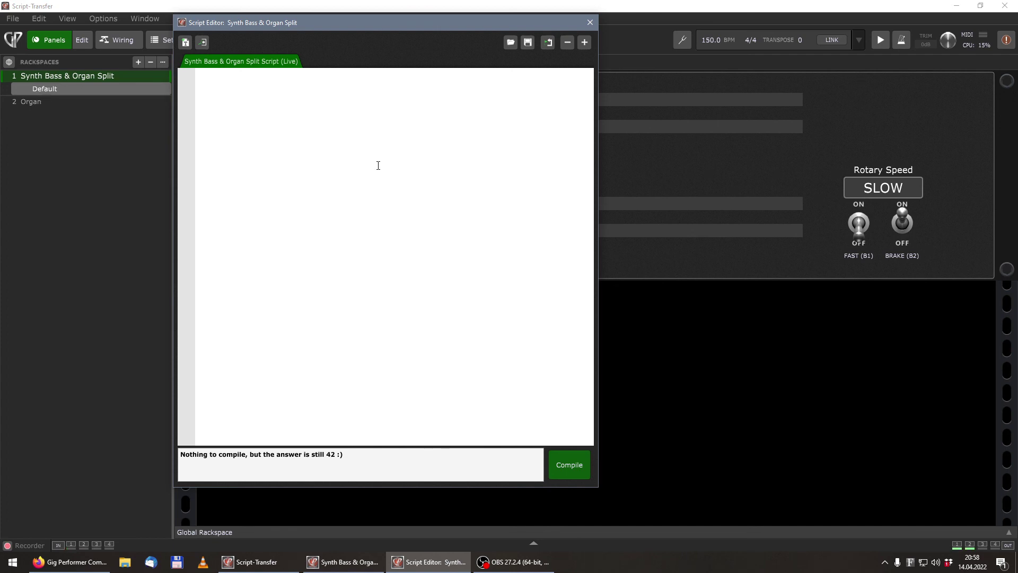
left_click_drag(347, 14, 343, 19)
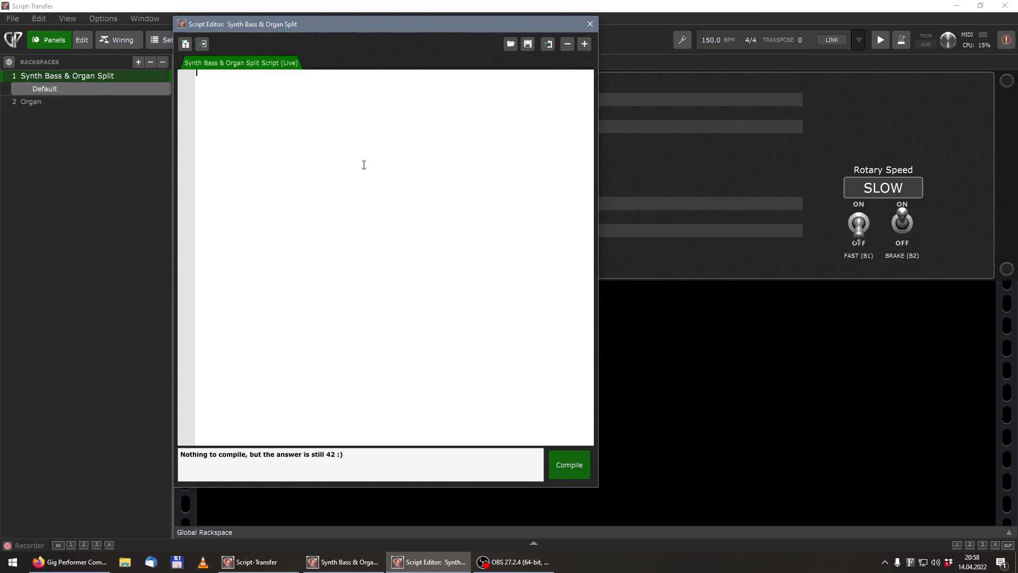
key("ctrl+v")
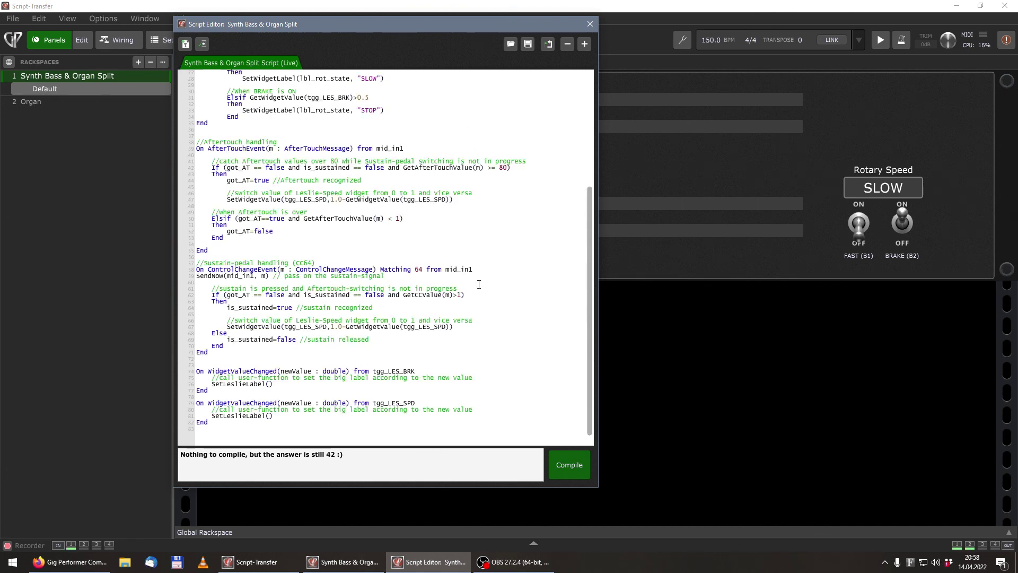
Compile the script pasted into the Synth Bass & Organ Split rackspace, and clear and close the script log
scroll(499, 270, "up", 9)
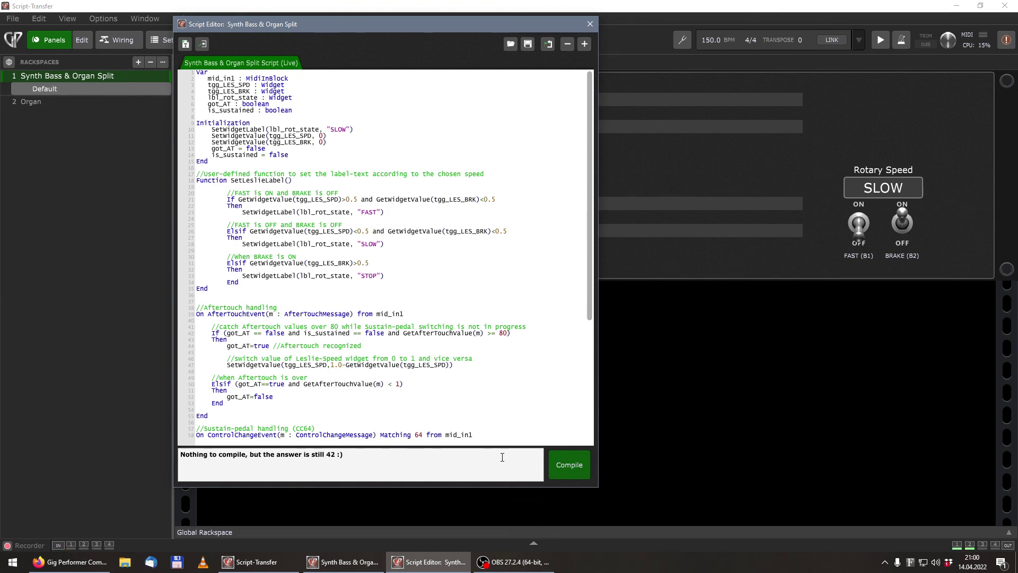
left_click(576, 465)
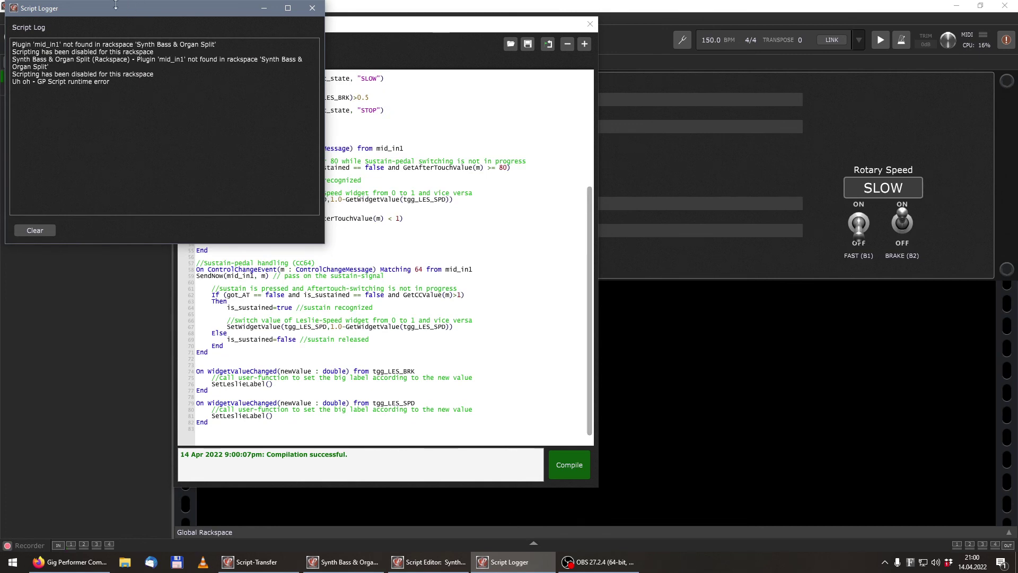
left_click_drag(110, 8, 183, 62)
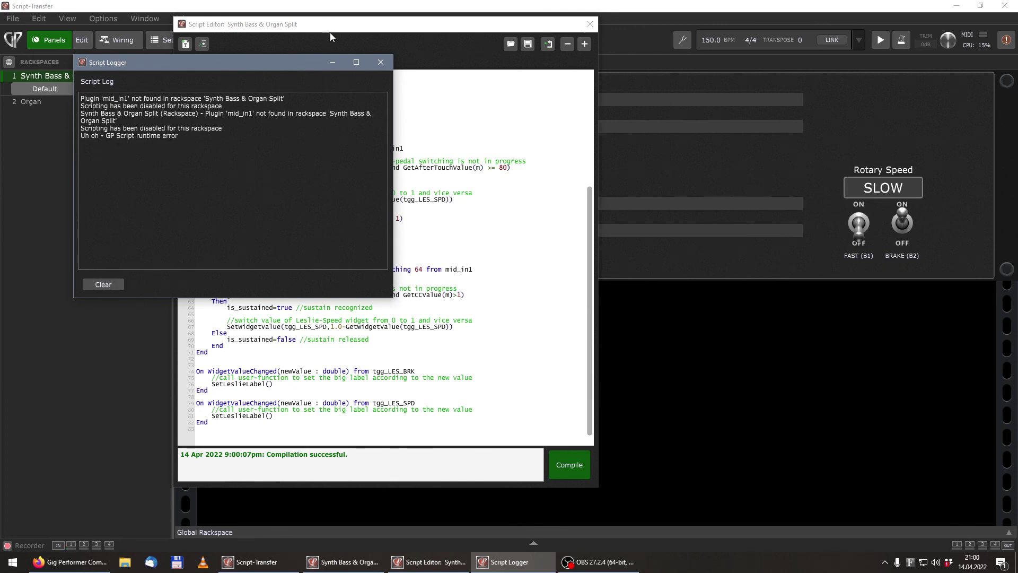
left_click(114, 285)
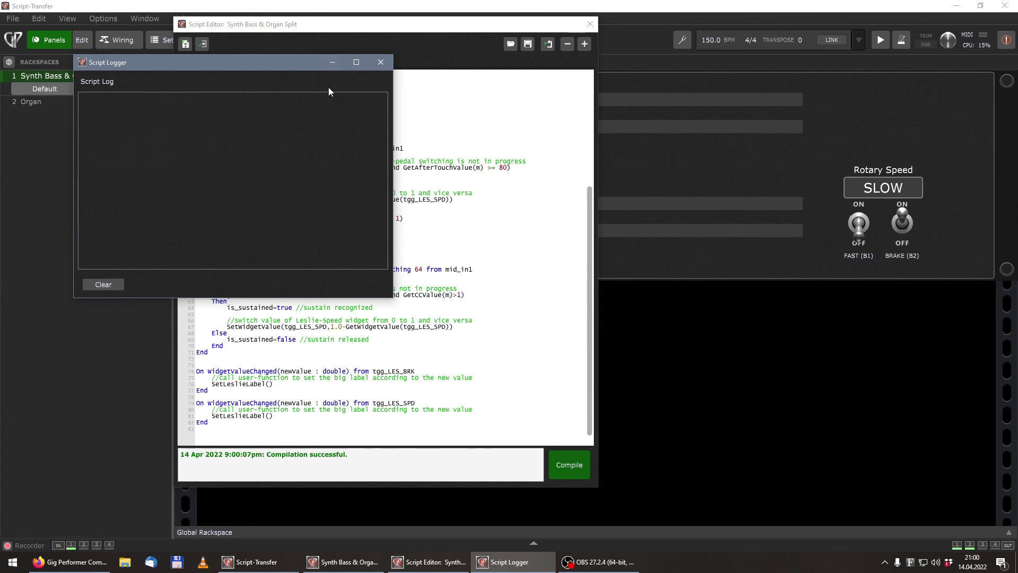
left_click(382, 62)
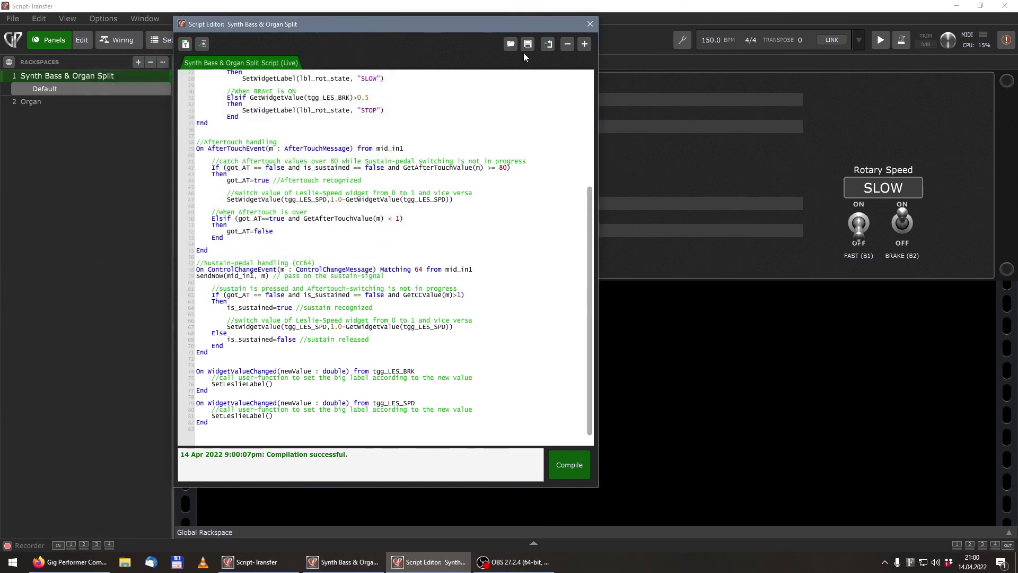
Show the wiring of the Synth Bass & Organ Split rackspace and locate the MIDI In (UPPER) block
left_click(675, 255)
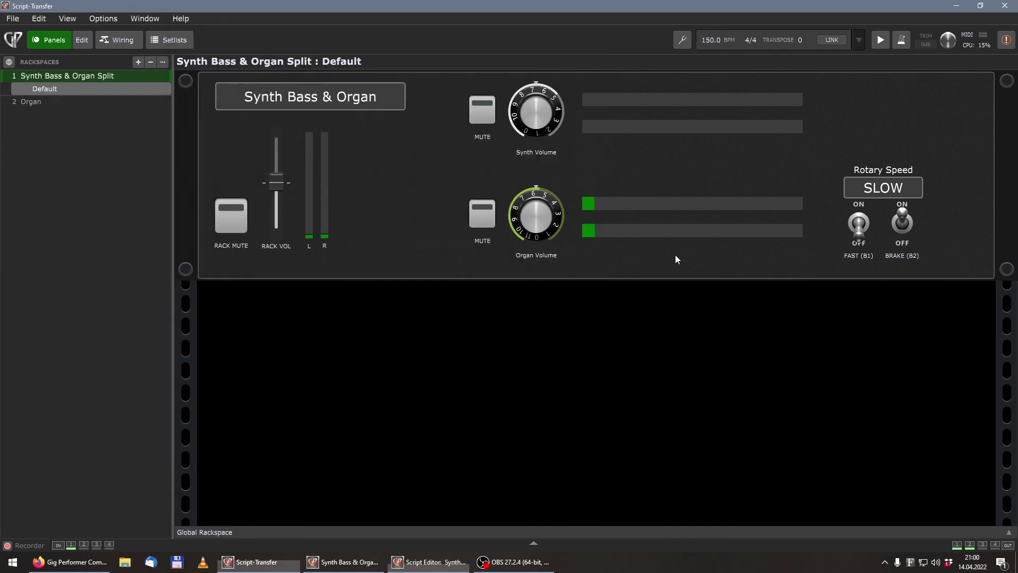
left_click(113, 40)
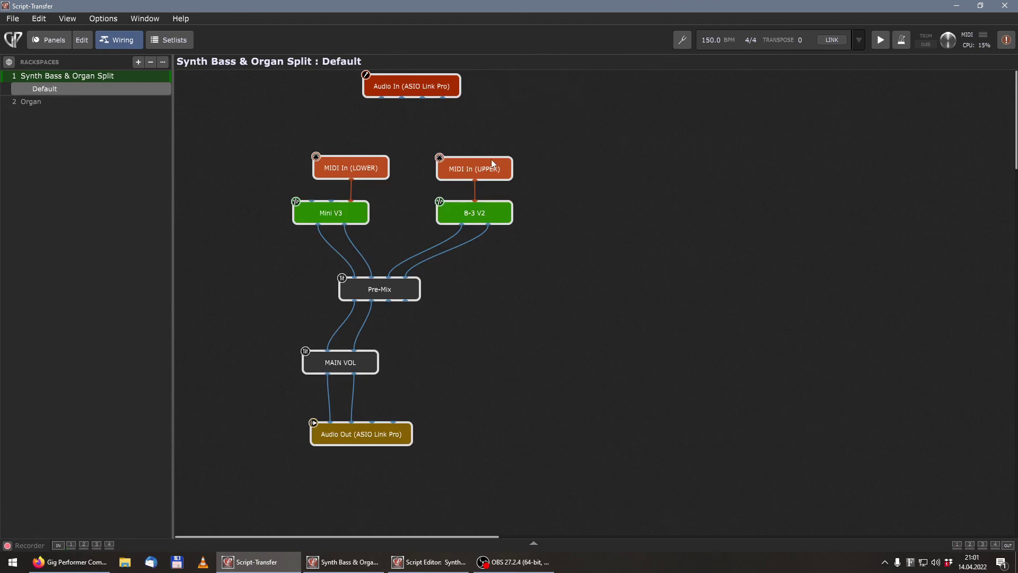
mouse_move(483, 159)
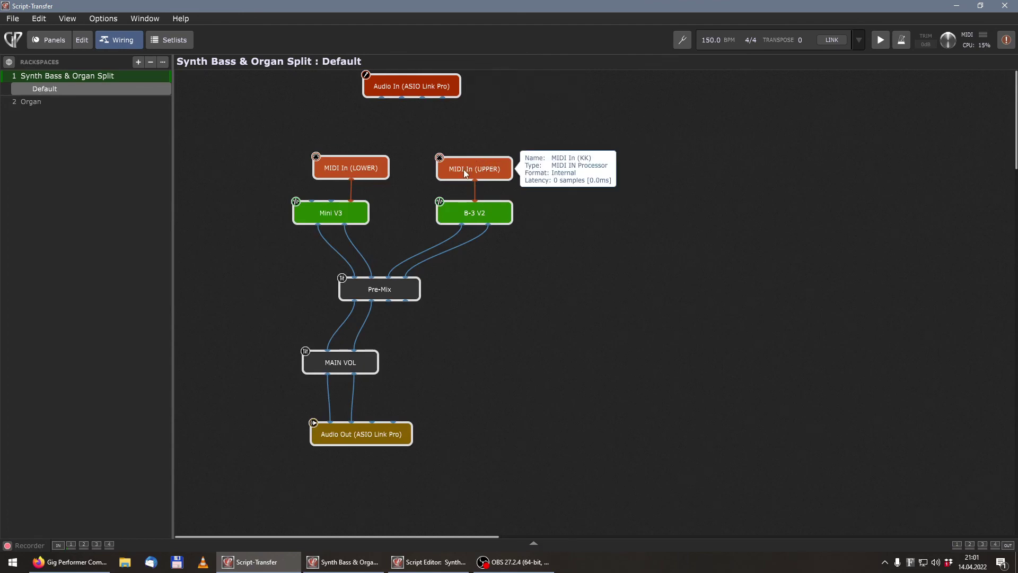
right_click(464, 170)
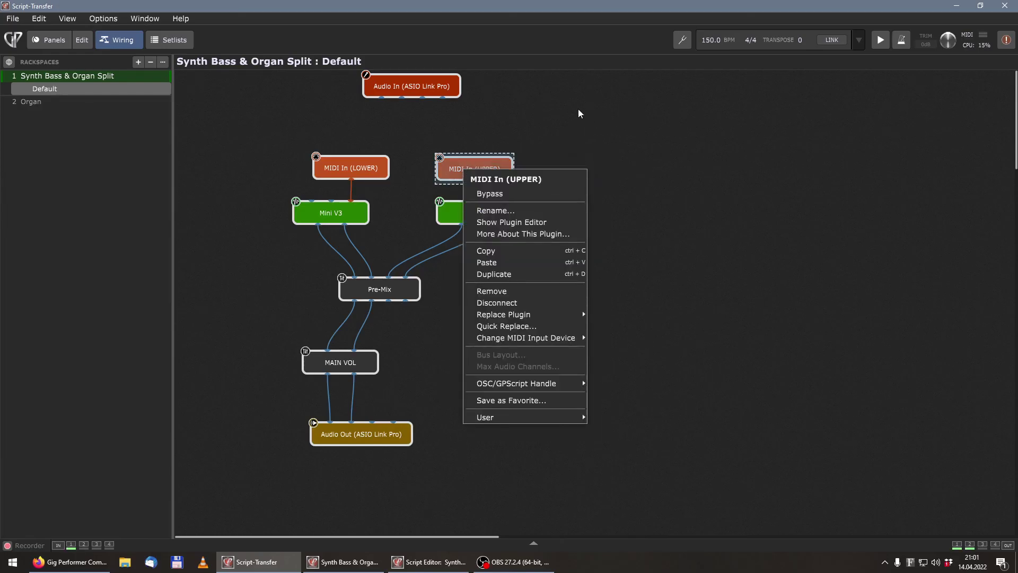
left_click(528, 105)
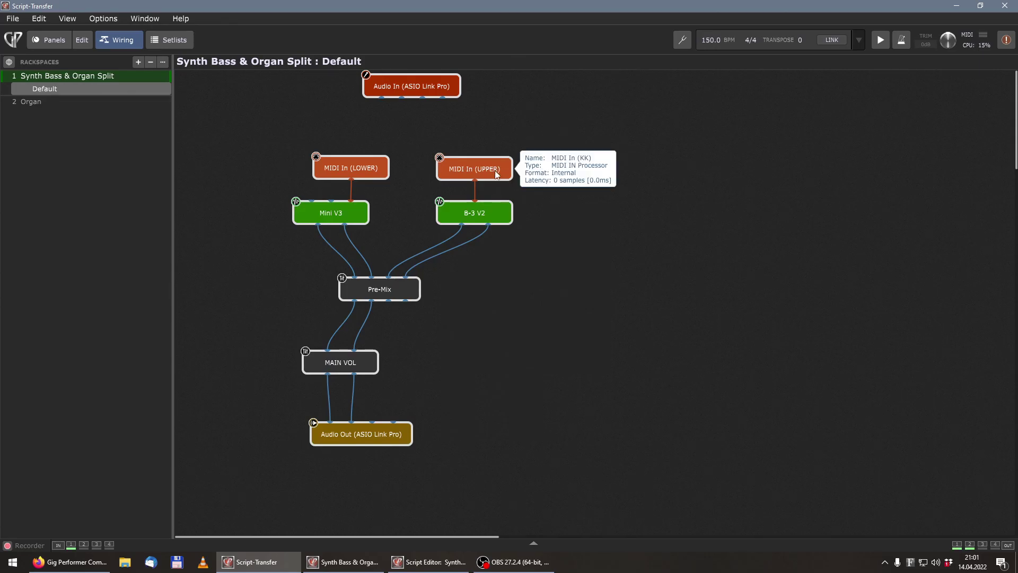
right_click(478, 170)
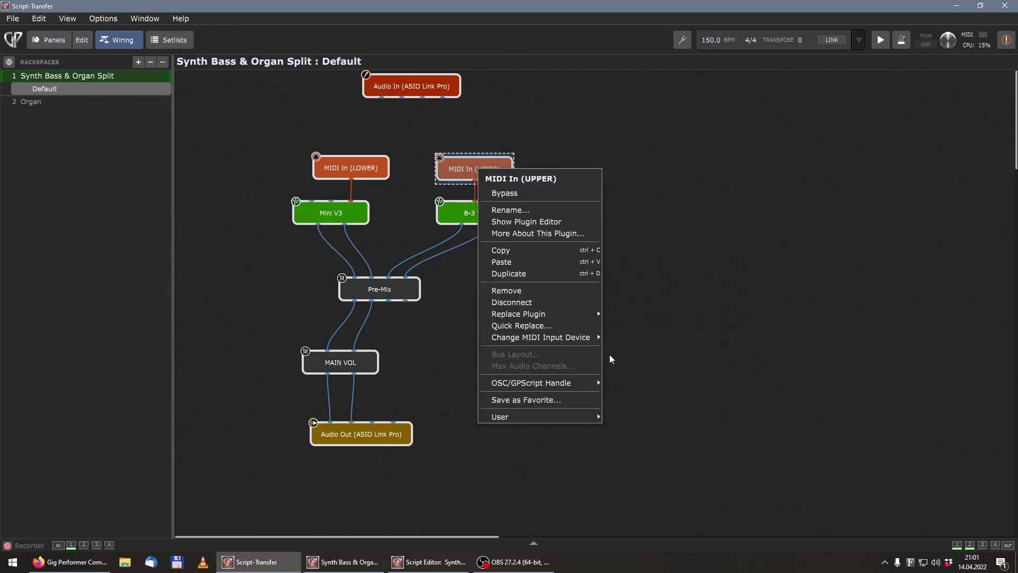
mouse_move(549, 384)
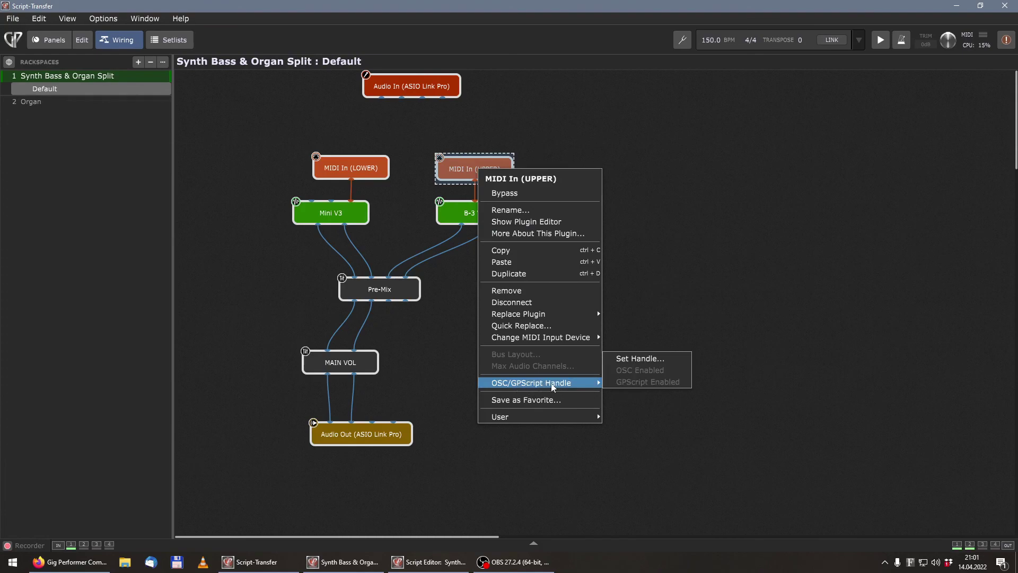
left_click(647, 358)
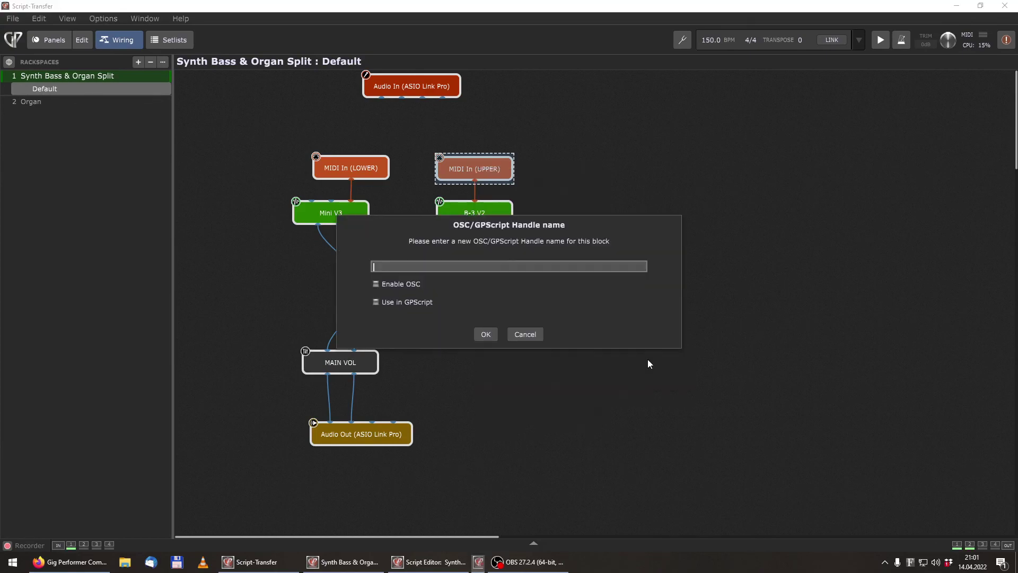
left_click(376, 303)
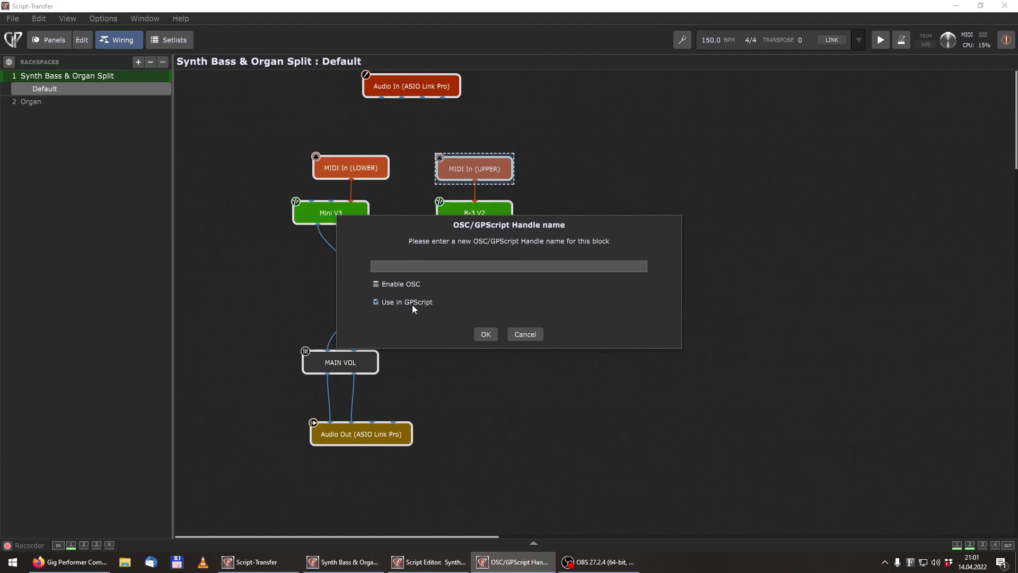
left_click(439, 267)
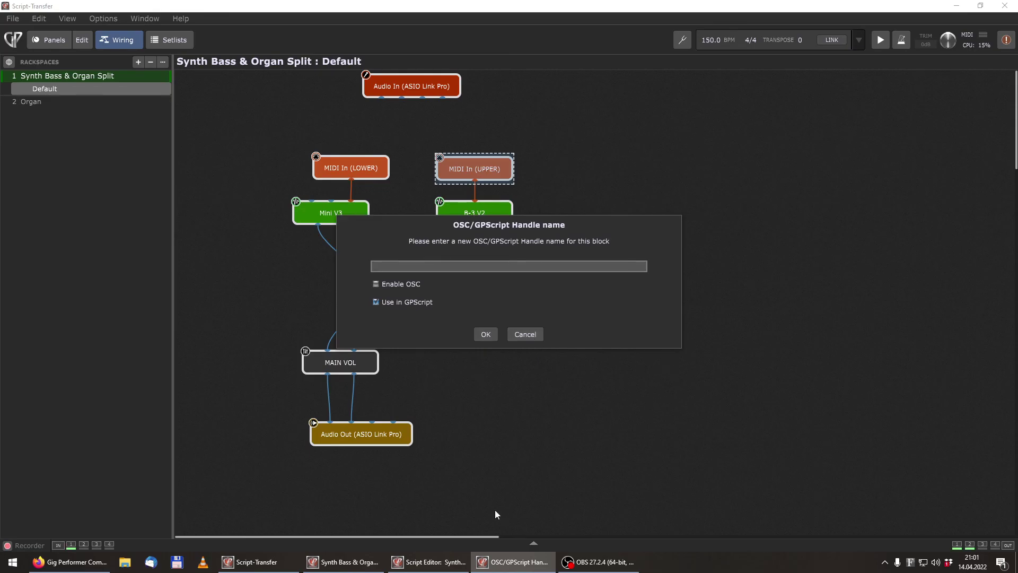
Bring up the rackspace script, dismiss the handle dialog and copy the name mid_in1 from the script's variable declarations
left_click(434, 563)
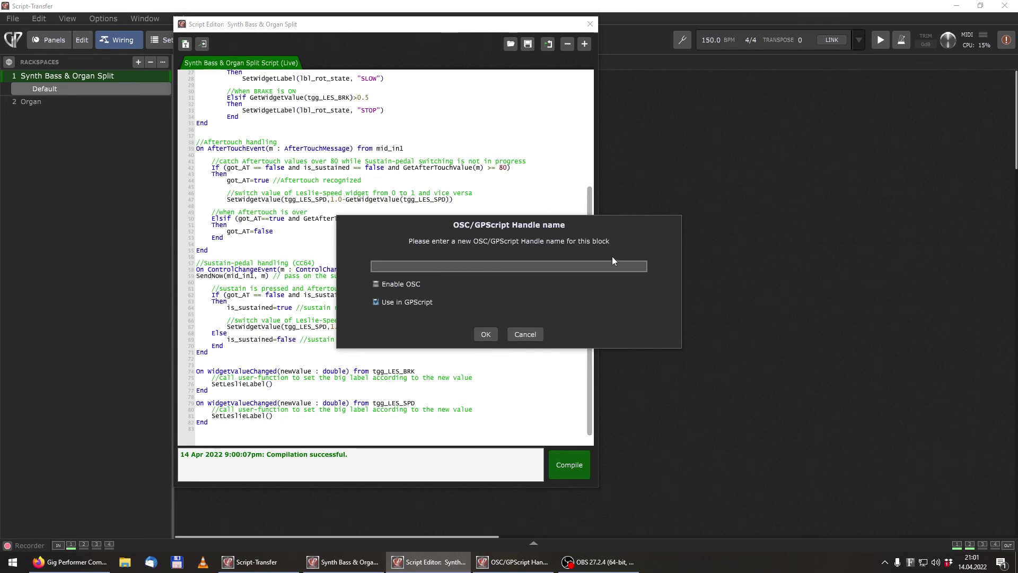
left_click(490, 331)
scroll(521, 271, "up", 4)
scroll(520, 271, "up", 5)
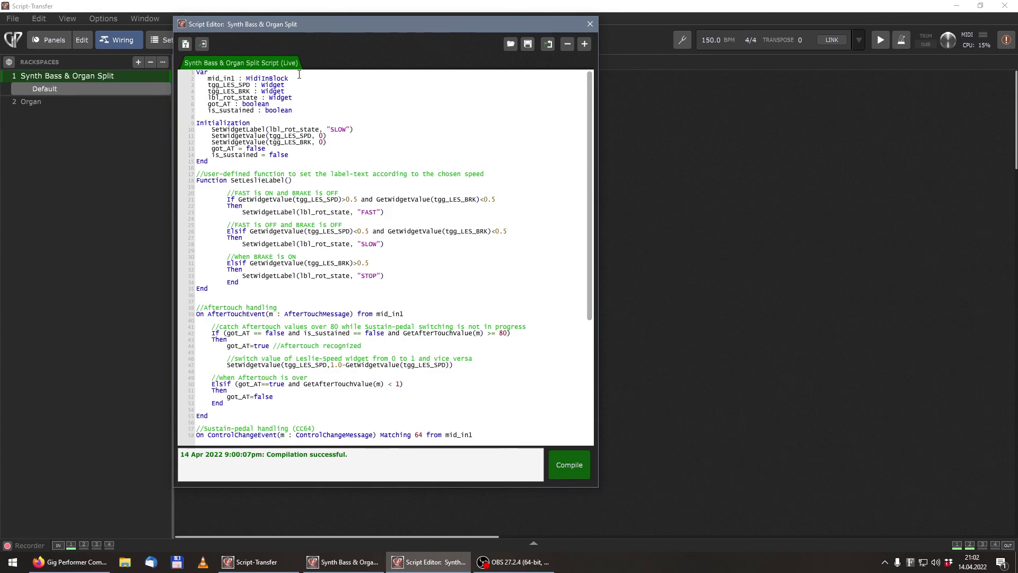
left_click(209, 75)
left_click_drag(207, 78, 235, 78)
right_click(221, 78)
left_click(267, 129)
Give the MIDI In (UPPER) block the pasted handle mid_in1 and enable it for use in GPScript
left_click(674, 181)
right_click(457, 167)
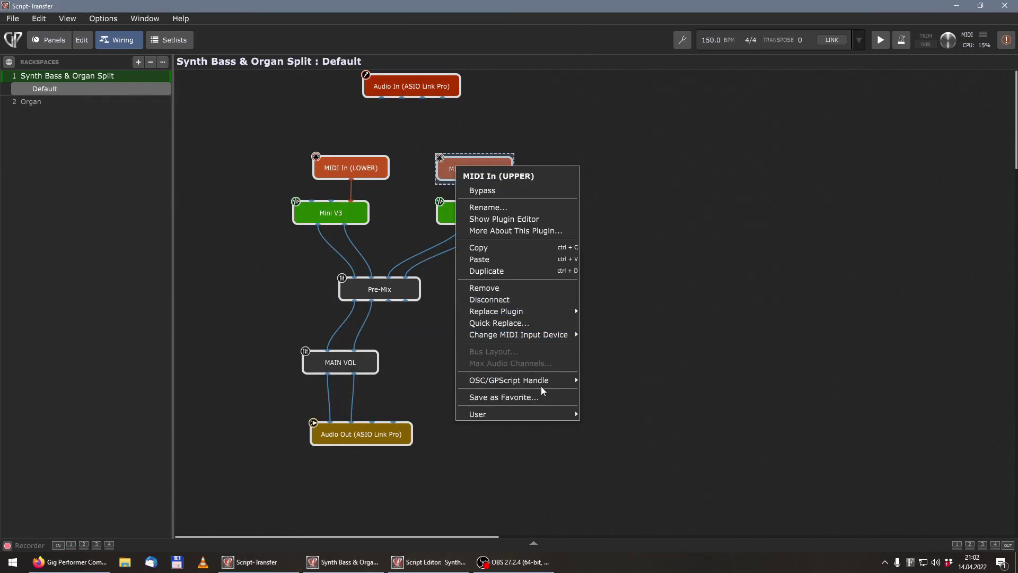
mouse_move(556, 381)
left_click(636, 352)
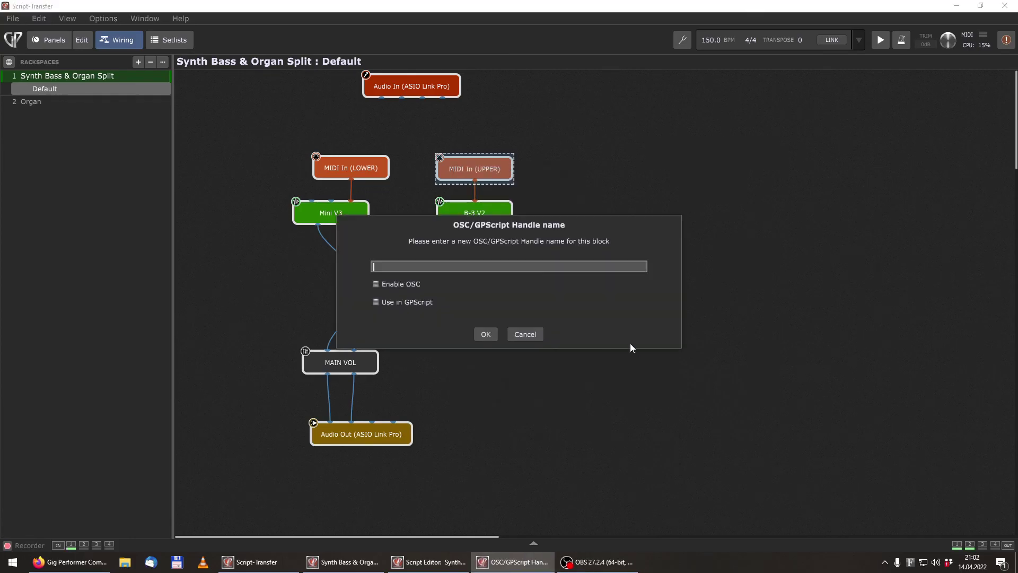
right_click(440, 267)
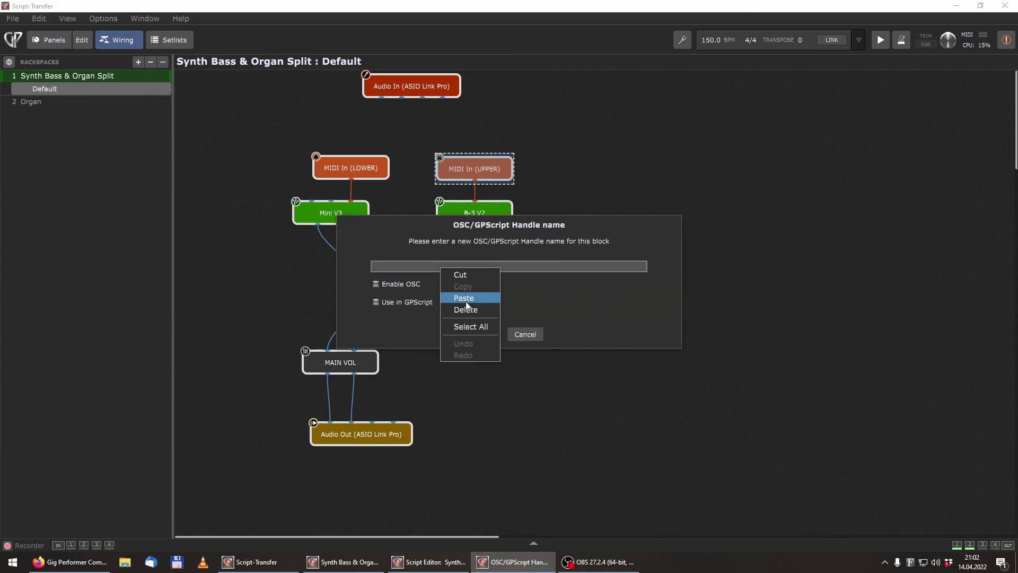
left_click(465, 298)
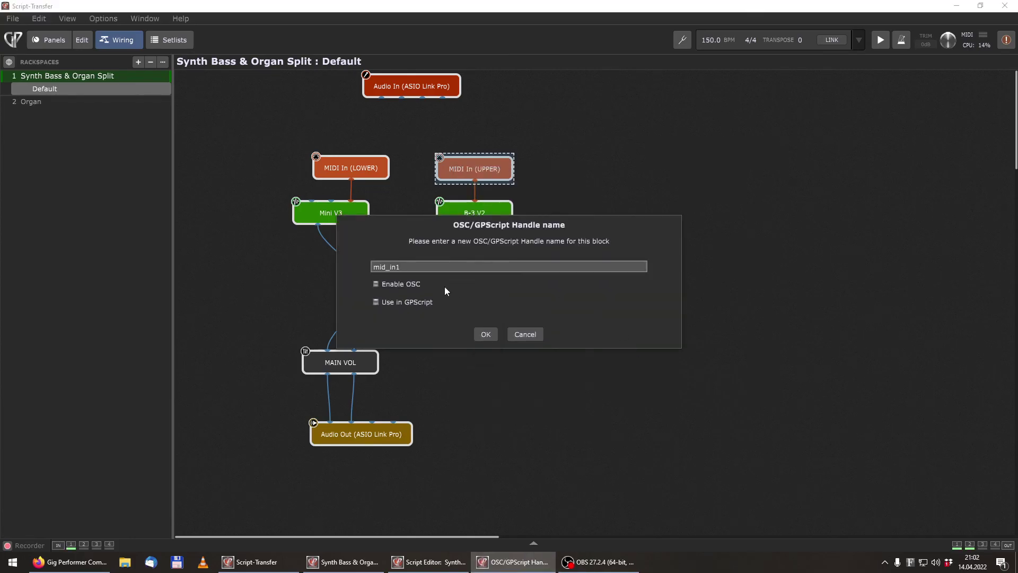
left_click(374, 302)
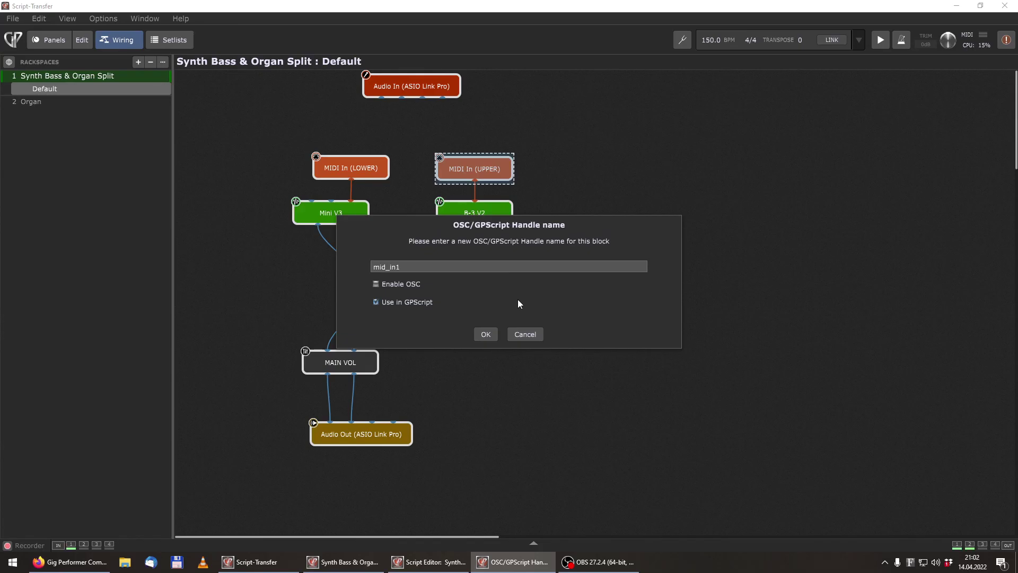
left_click(483, 334)
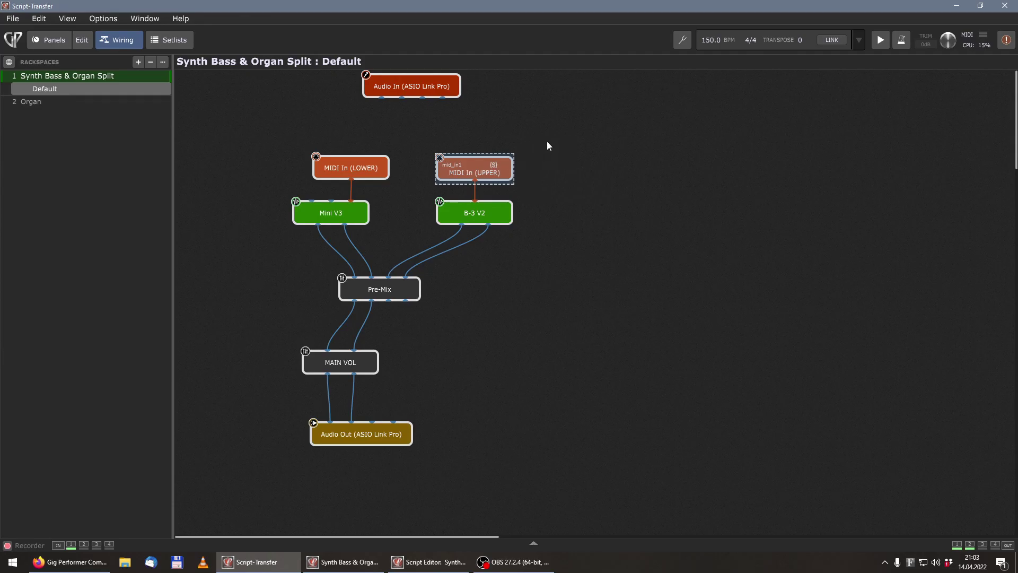
mouse_move(506, 166)
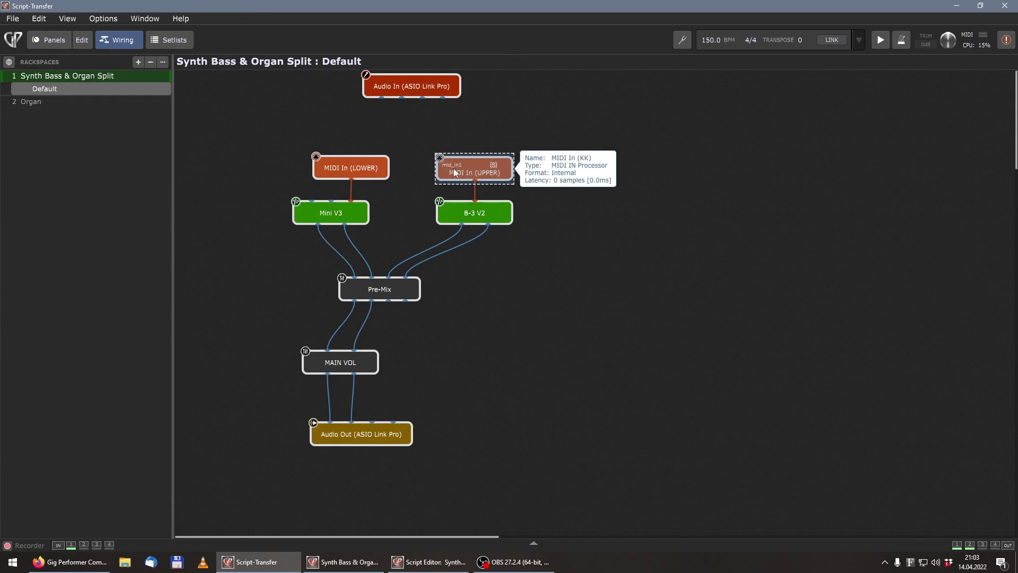
left_click(561, 229)
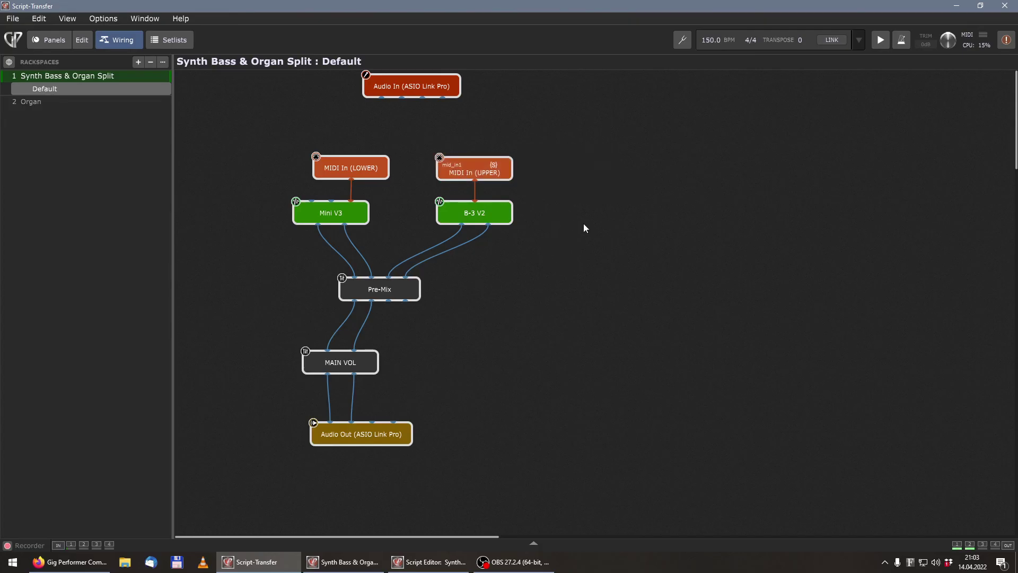
Recompile the Synth Bass & Organ Split rackspace script and close its script editor
left_click(430, 561)
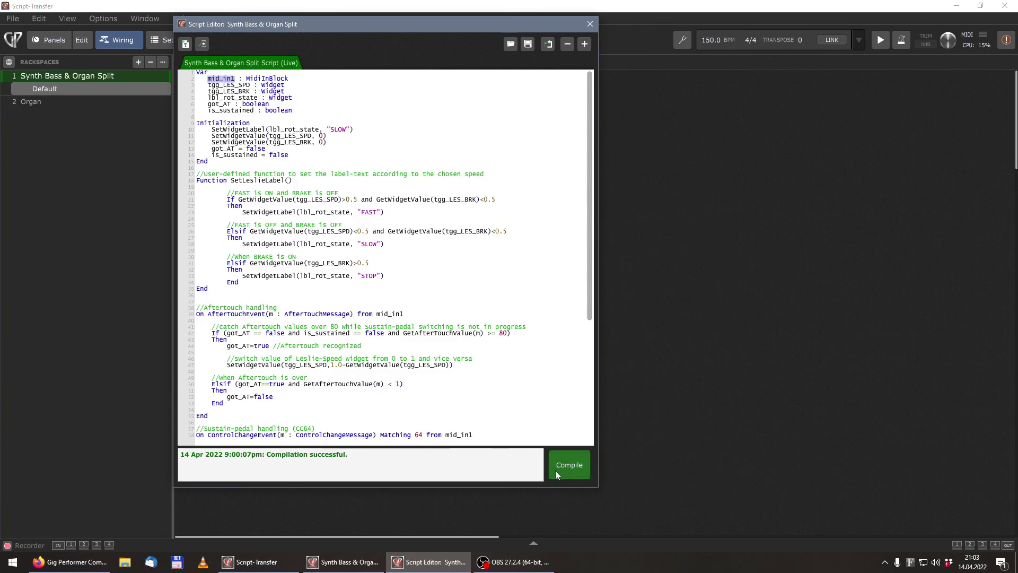
left_click(557, 469)
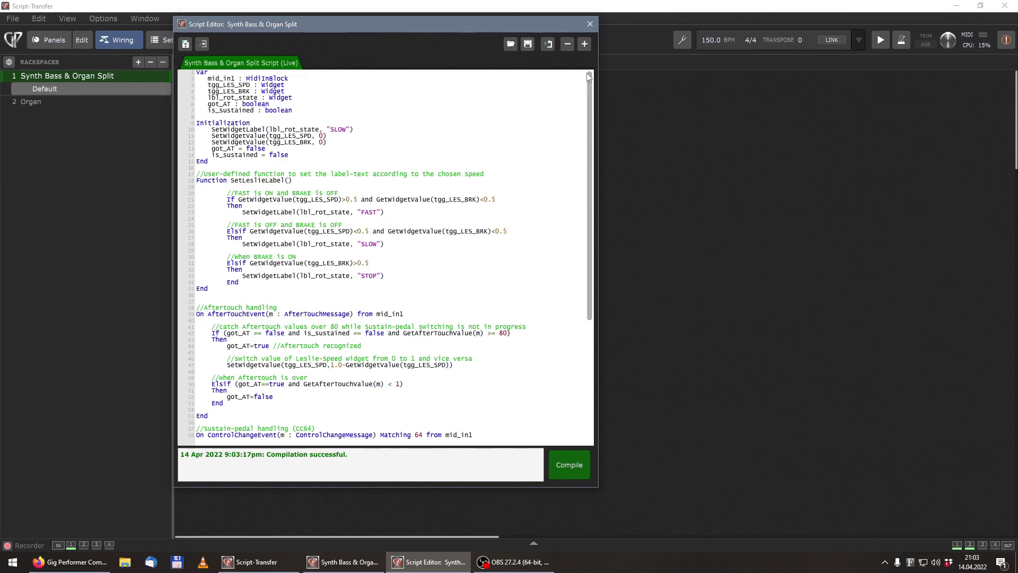
left_click(590, 24)
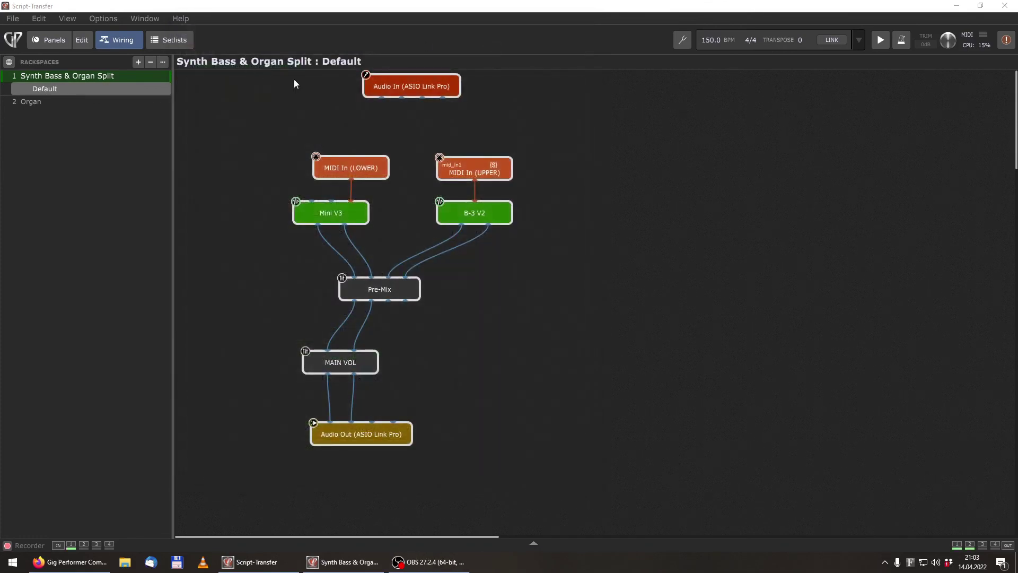
Return to the panels and test the rotary speed label by toggling BRAKE (B2) and FAST (B1), leaving FAST on
left_click(57, 41)
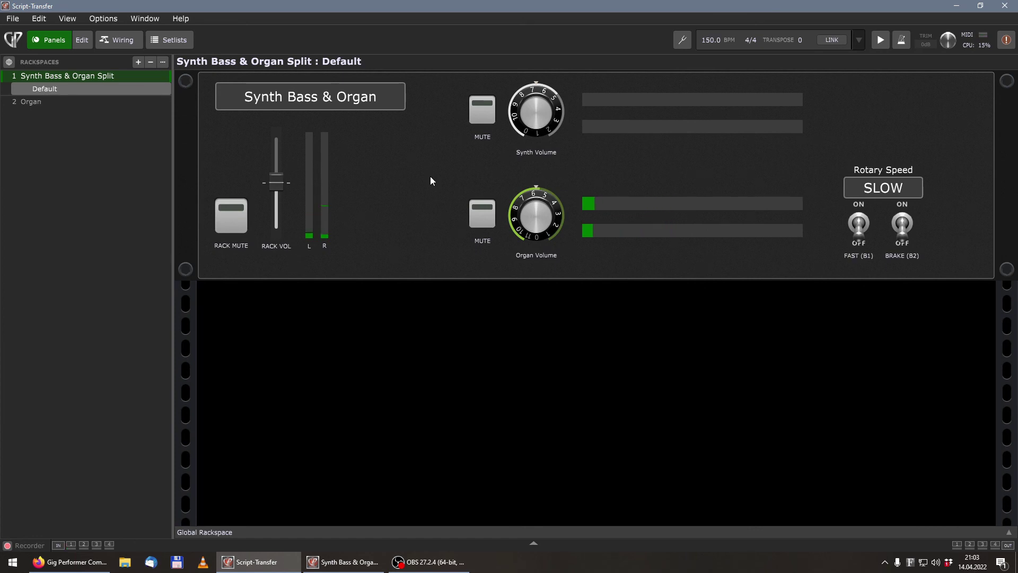
left_click(905, 220)
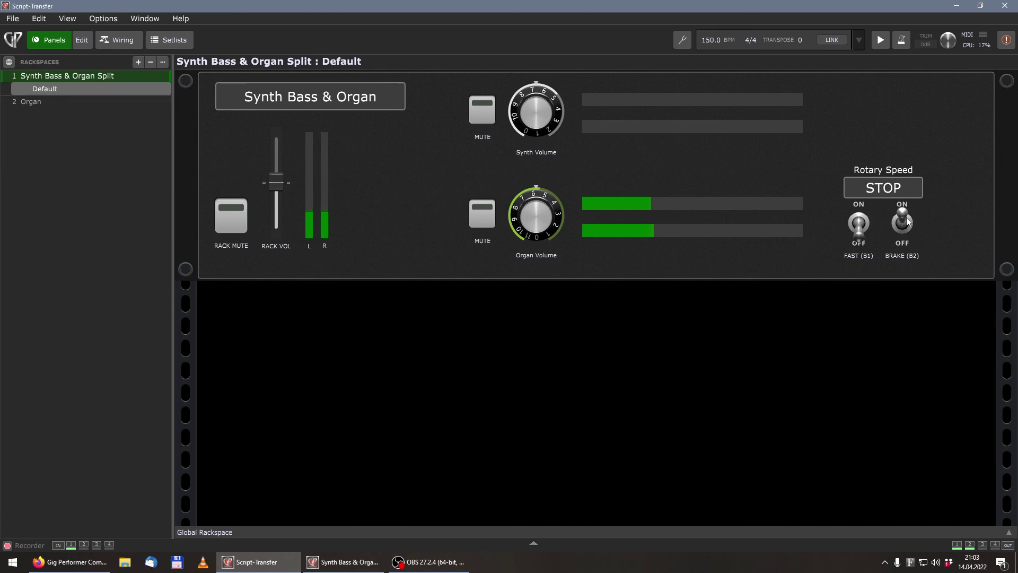
left_click(903, 220)
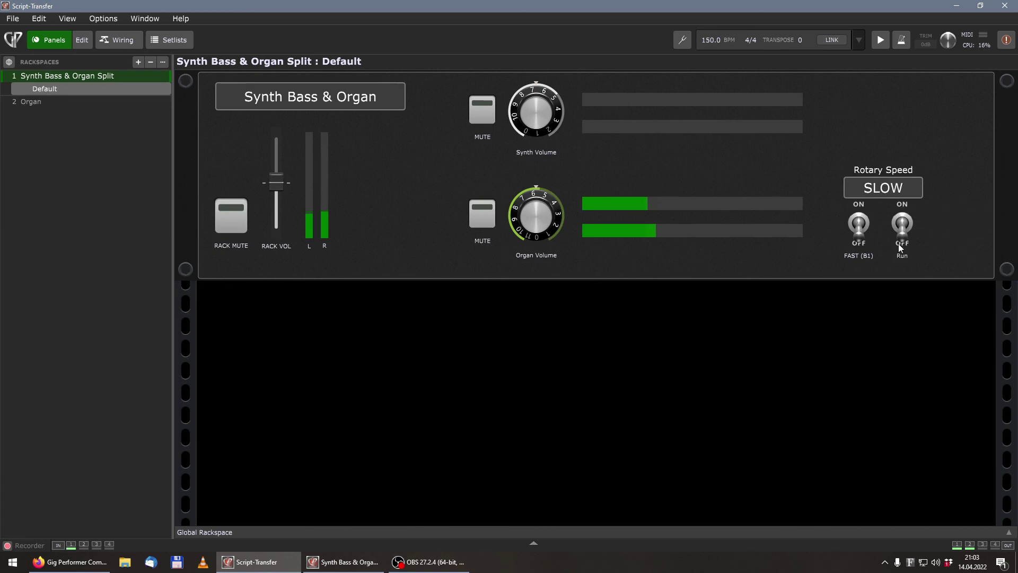
left_click(861, 227)
left_click(861, 227)
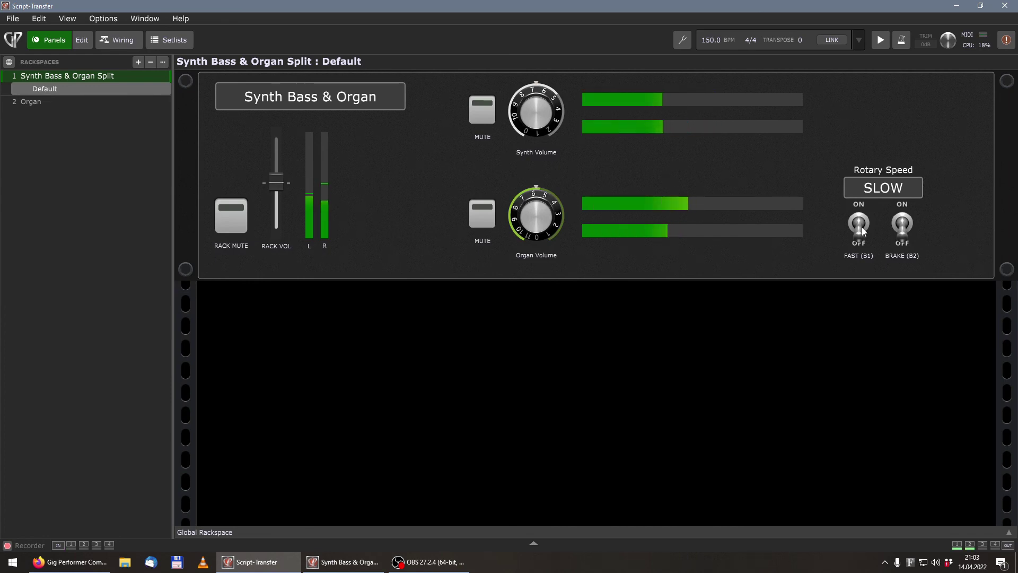
left_click(861, 227)
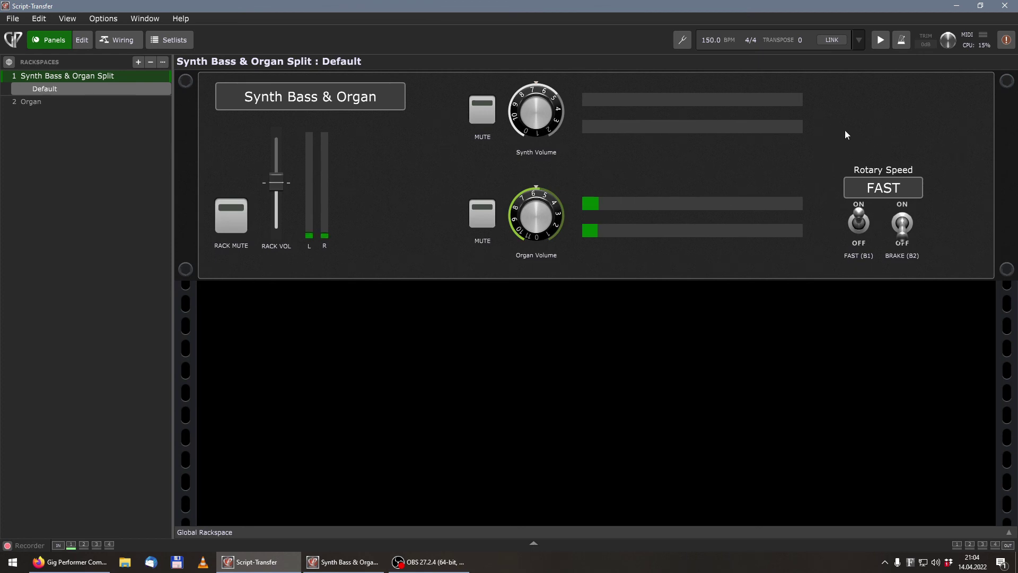
Review the rackspace's wiring, its current script and the panel in edit mode, and return to the normal panel view
left_click(118, 35)
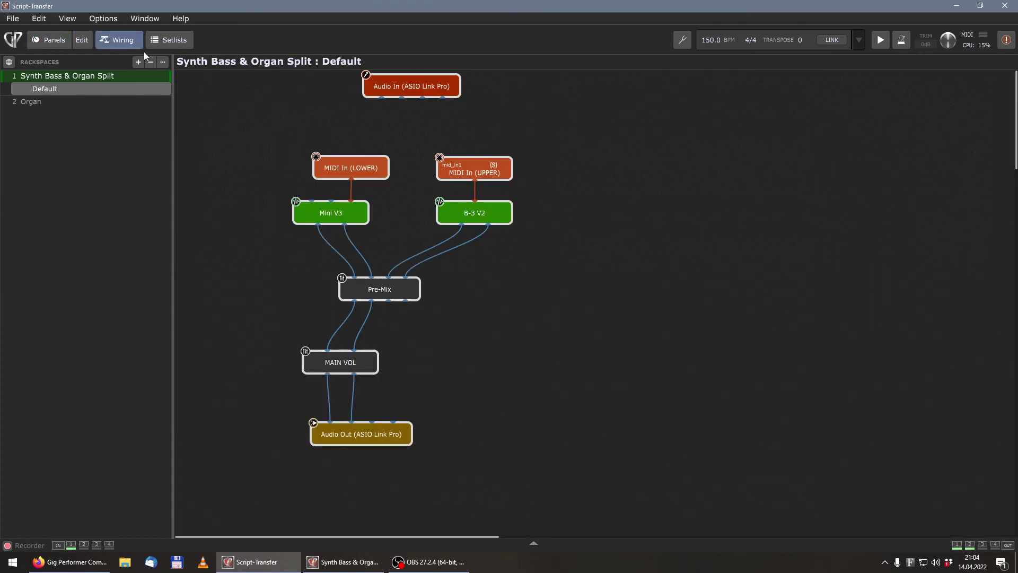
left_click(153, 19)
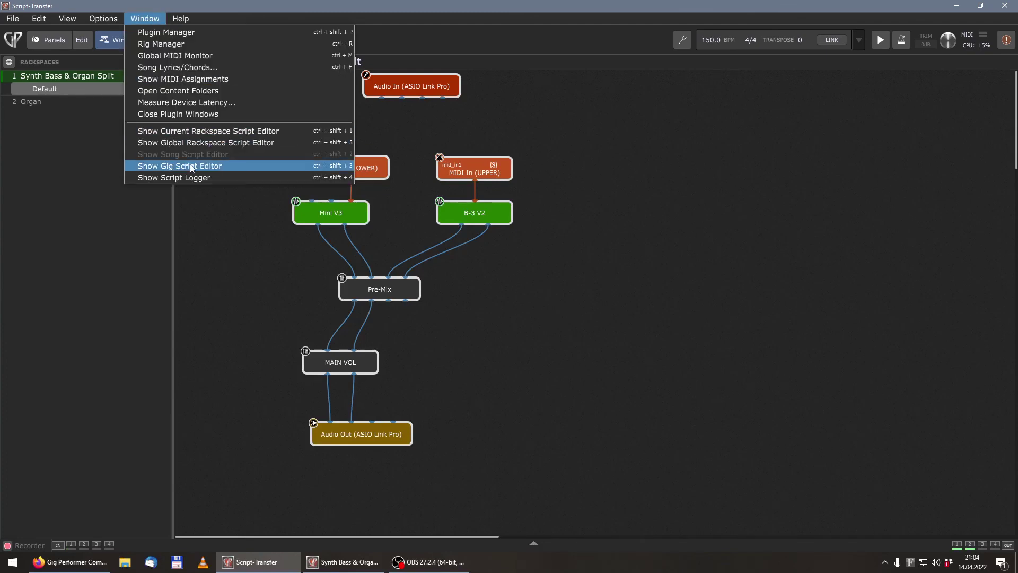
left_click(209, 133)
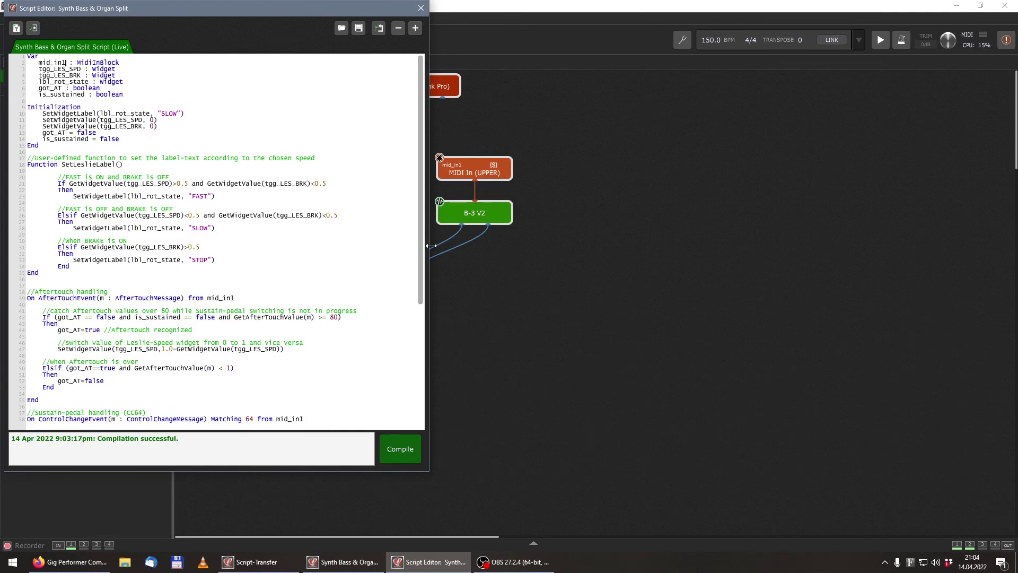
left_click(421, 8)
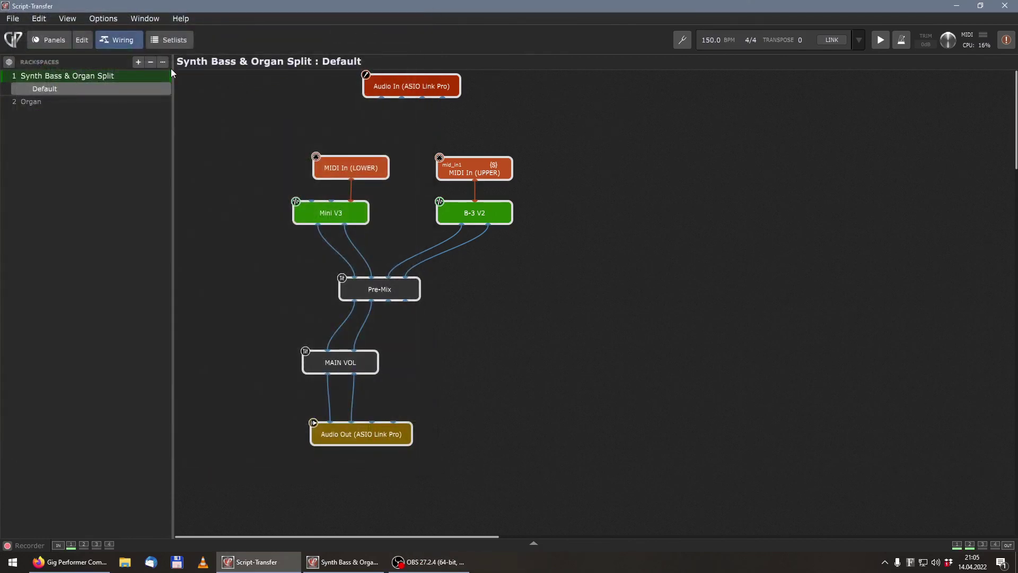
left_click(81, 40)
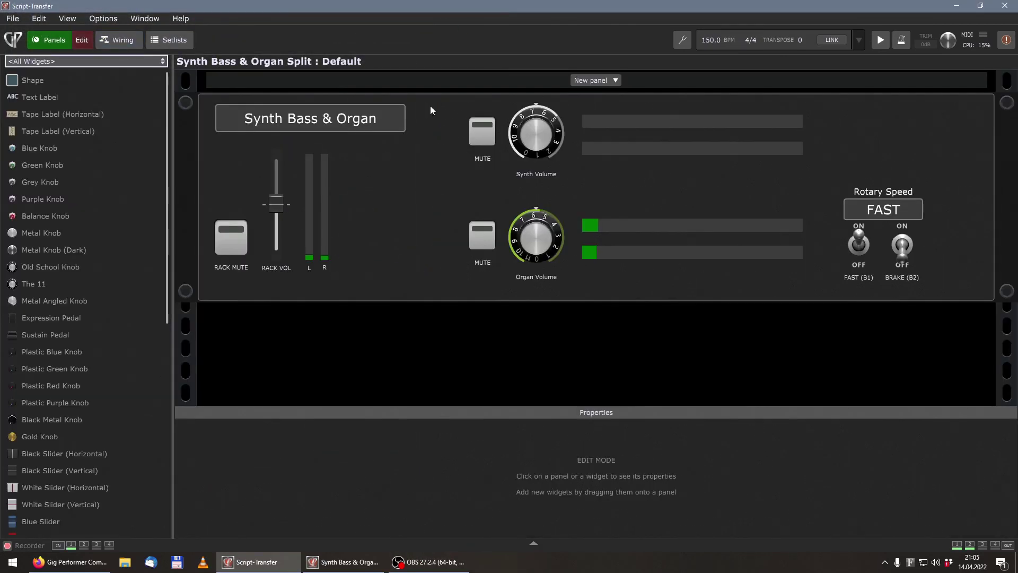
left_click(81, 40)
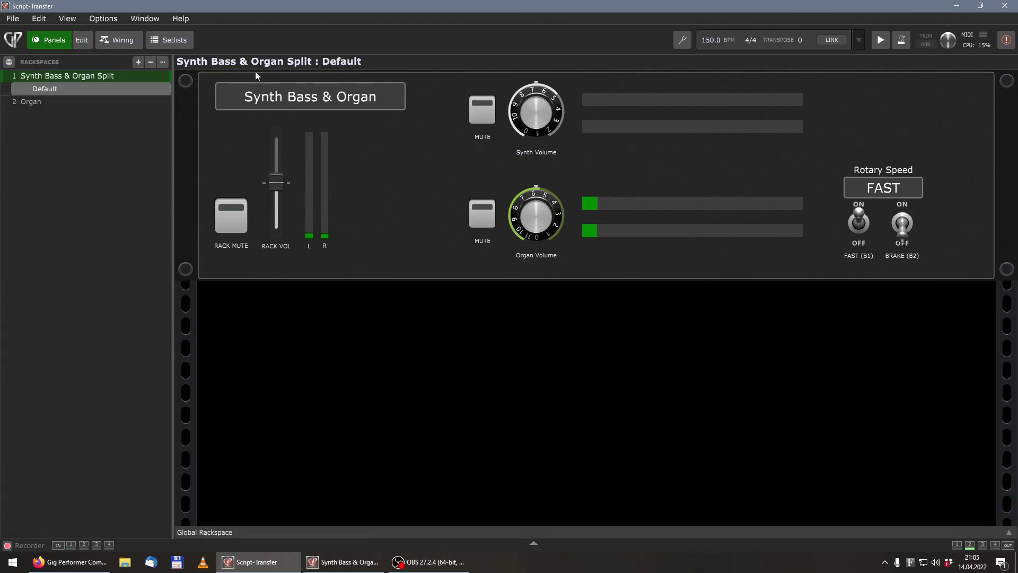